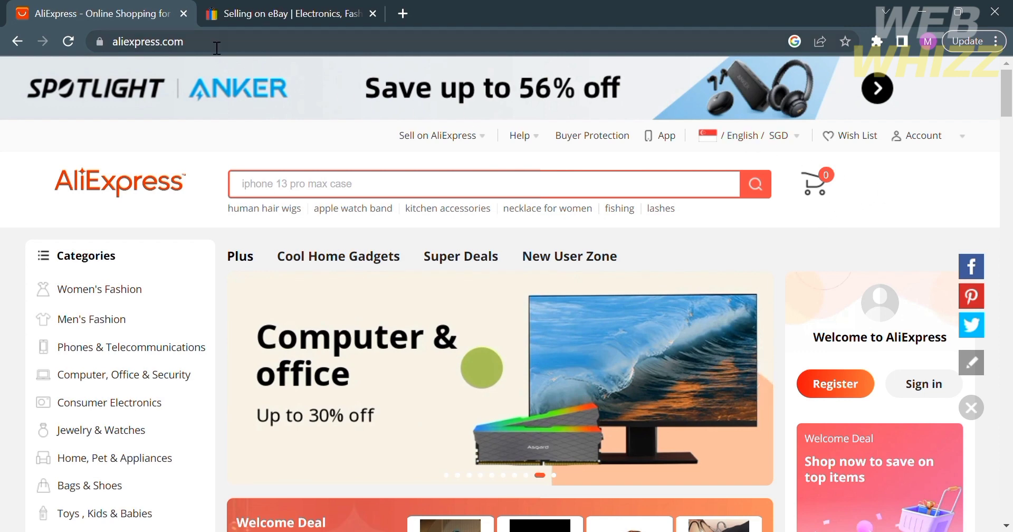
Step: Go back to the AliExpress home page from the eBay tab
left_click(314, 7)
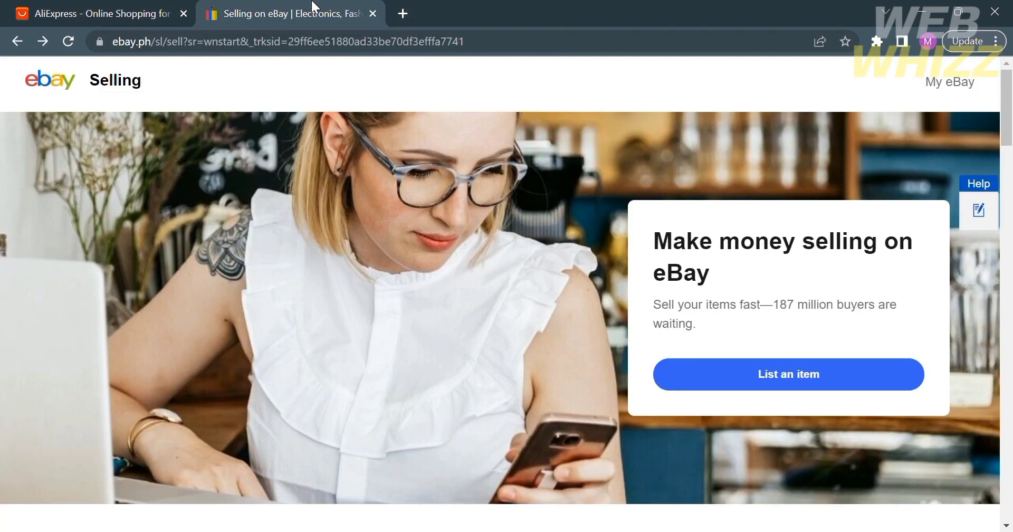
left_click(42, 89)
left_click(82, 8)
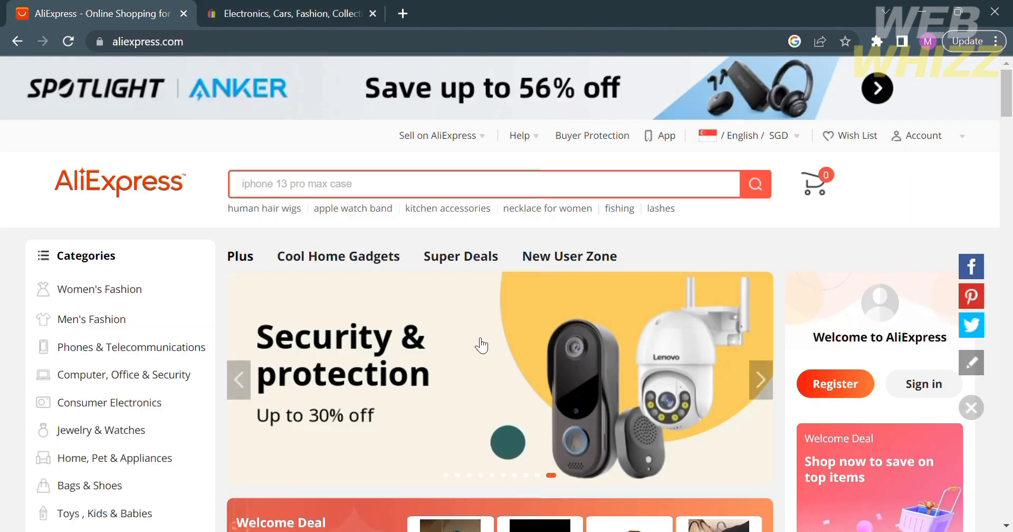
scroll(479, 344, "down", 5)
scroll(479, 343, "up", 5)
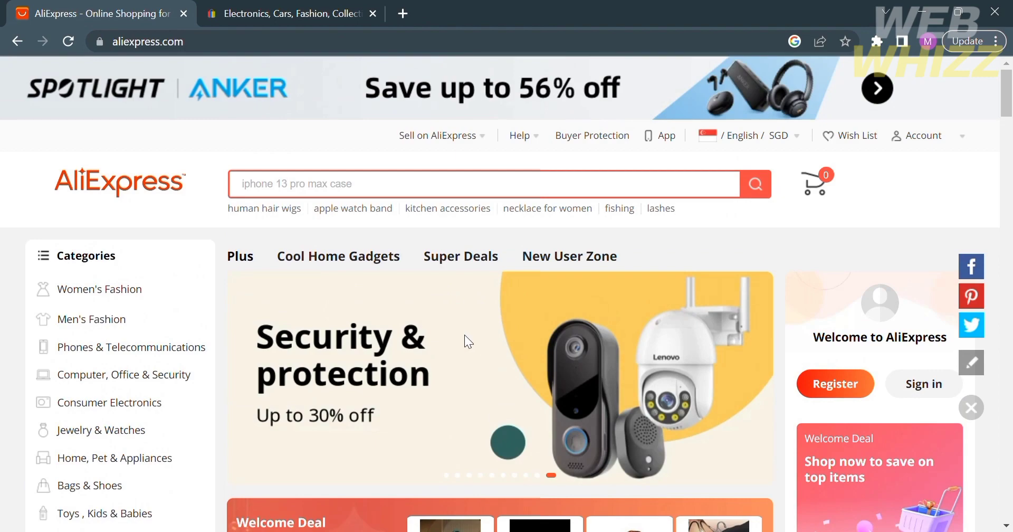
scroll(479, 344, "down", 7)
scroll(546, 376, "down", 1)
scroll(545, 375, "up", 8)
scroll(545, 375, "down", 5)
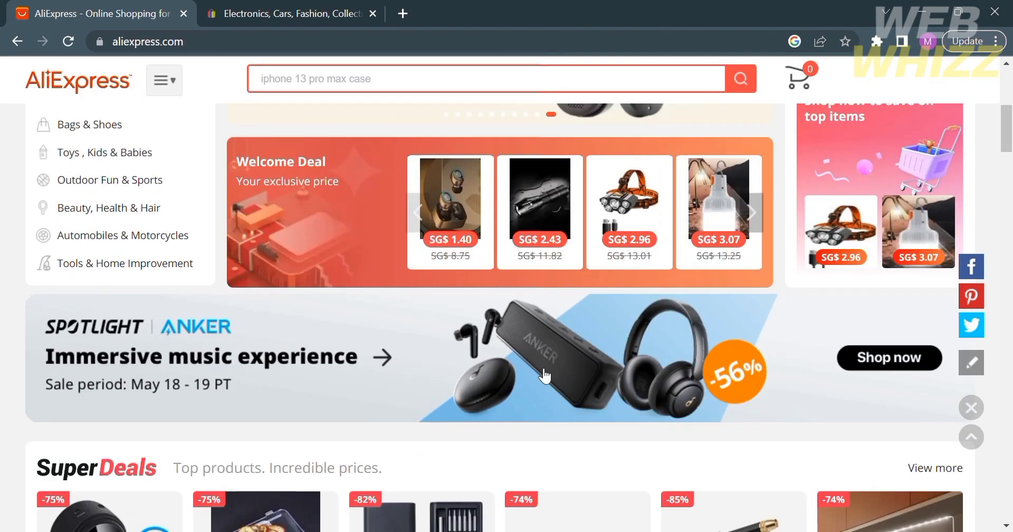
scroll(545, 376, "down", 5)
scroll(563, 316, "down", 4)
scroll(563, 316, "down", 6)
scroll(563, 315, "up", 15)
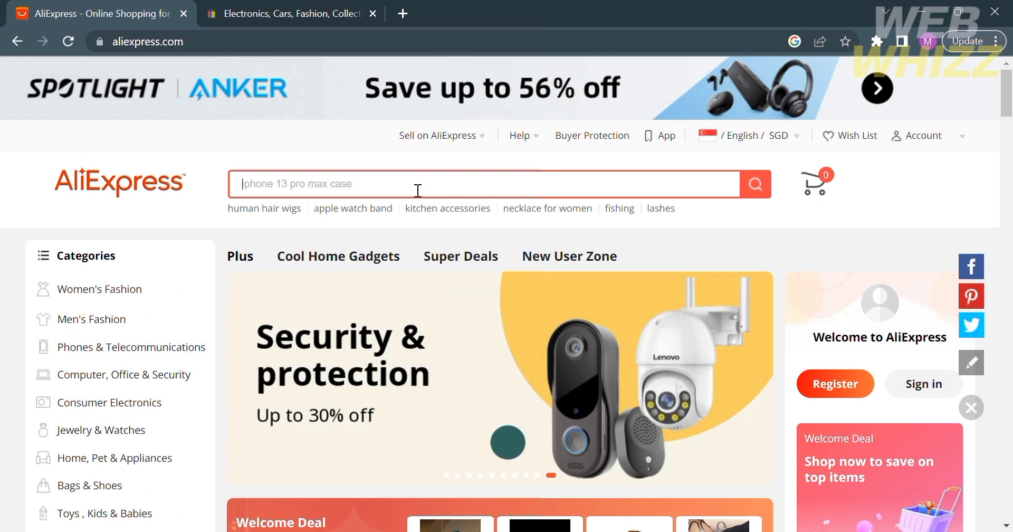
Step: Search AliExpress for 'mens clothing trends 2023' via the search suggestion
type("mens")
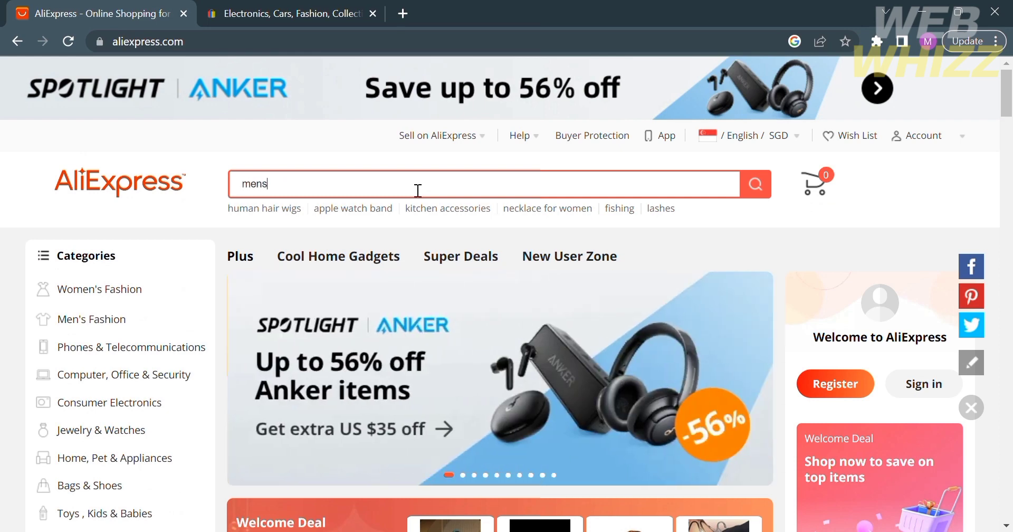
type(" clo")
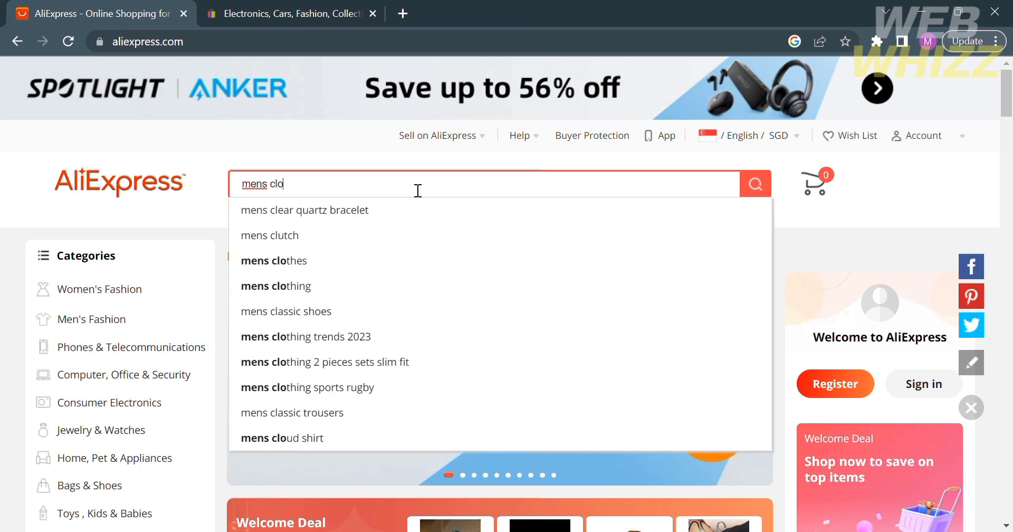
left_click(334, 258)
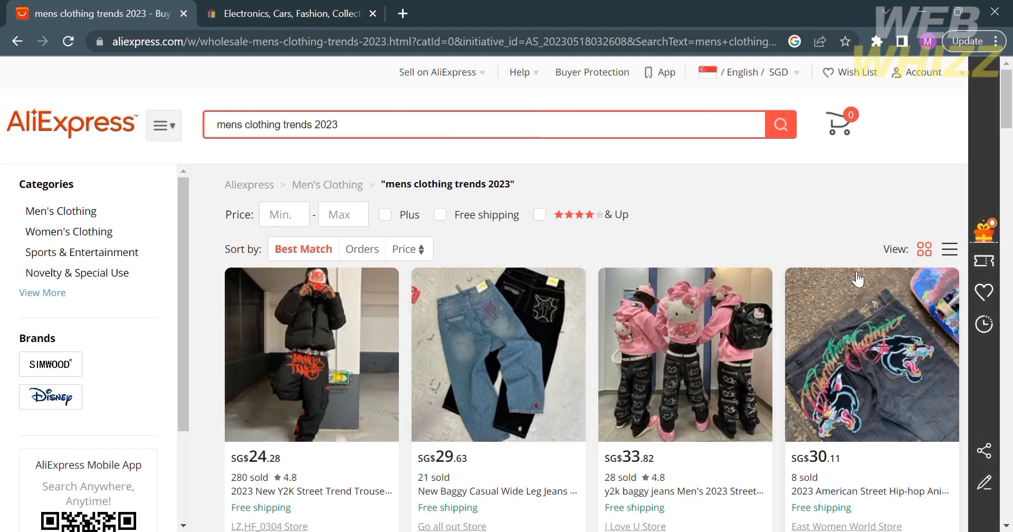
mouse_move(359, 376)
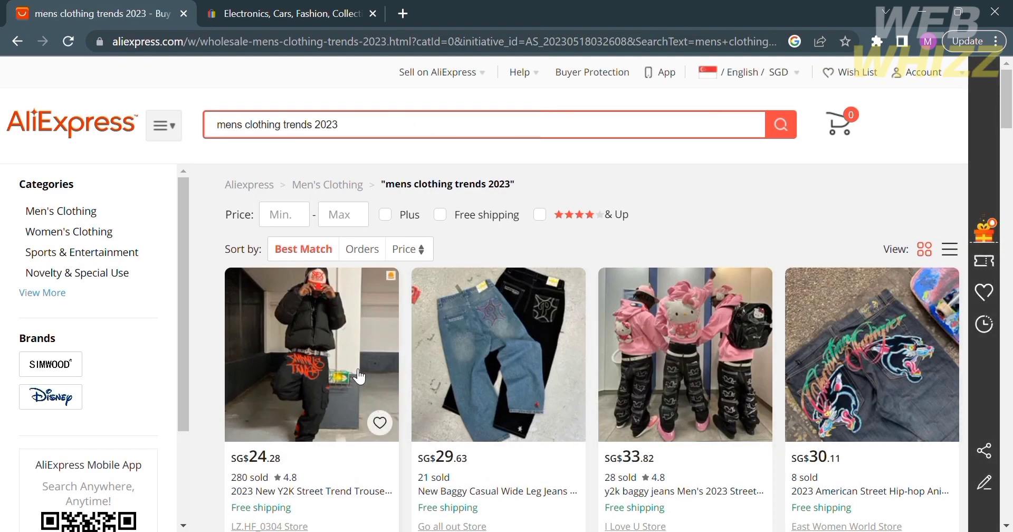
scroll(360, 376, "down", 3)
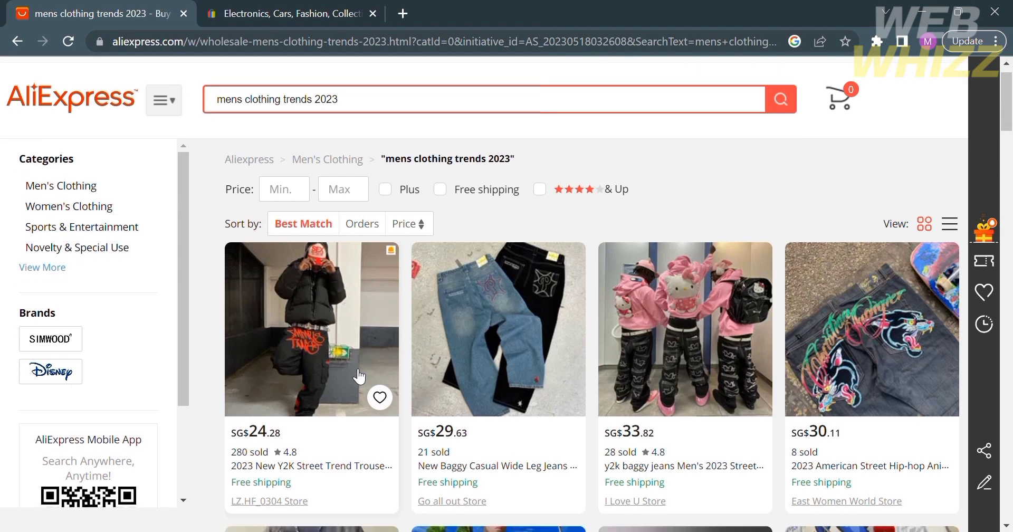
scroll(343, 255, "up", 3)
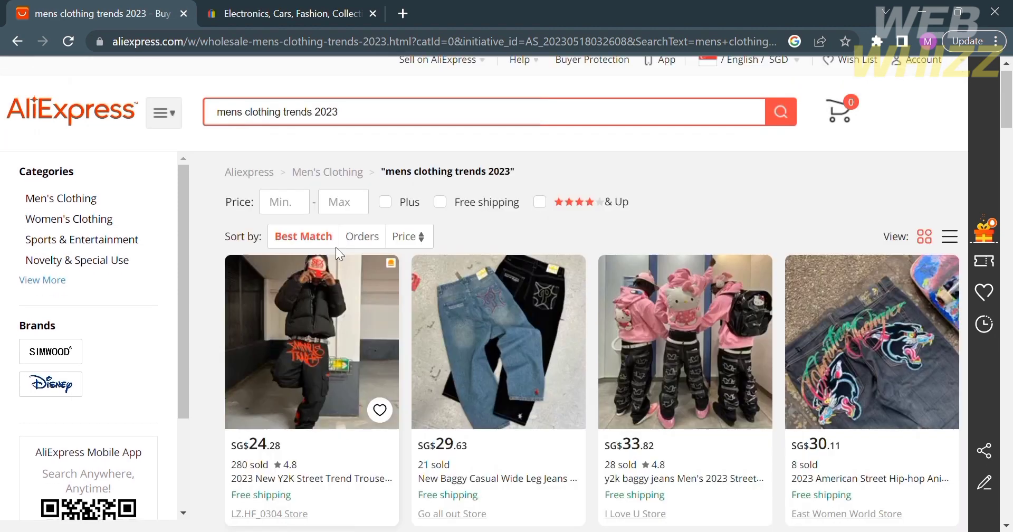
scroll(629, 388, "down", 2)
scroll(629, 388, "down", 4)
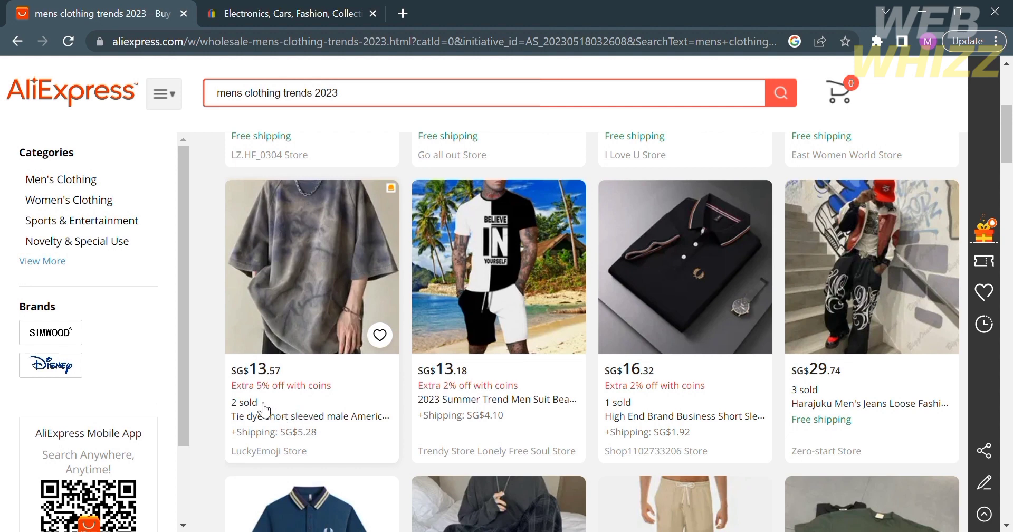
scroll(757, 415, "down", 6)
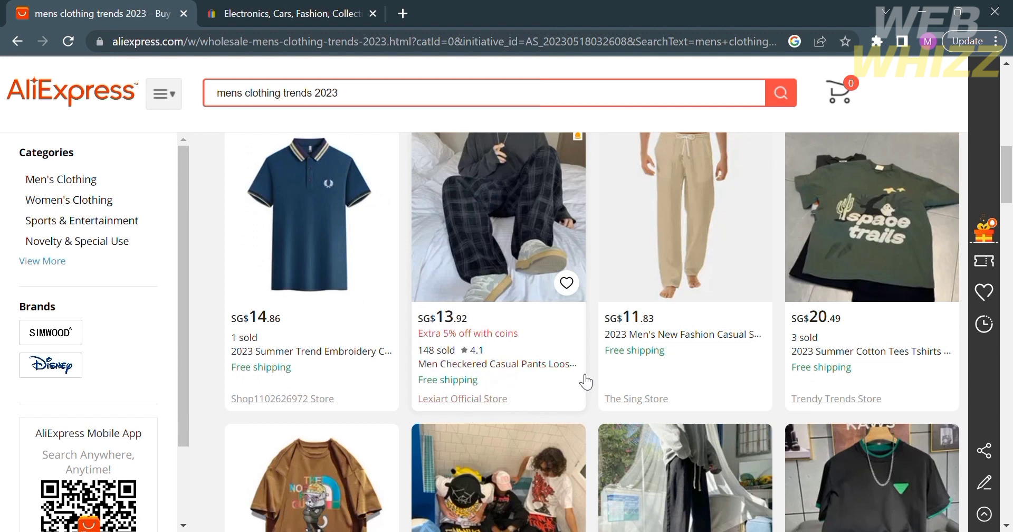
scroll(642, 317, "up", 1)
scroll(641, 317, "up", 10)
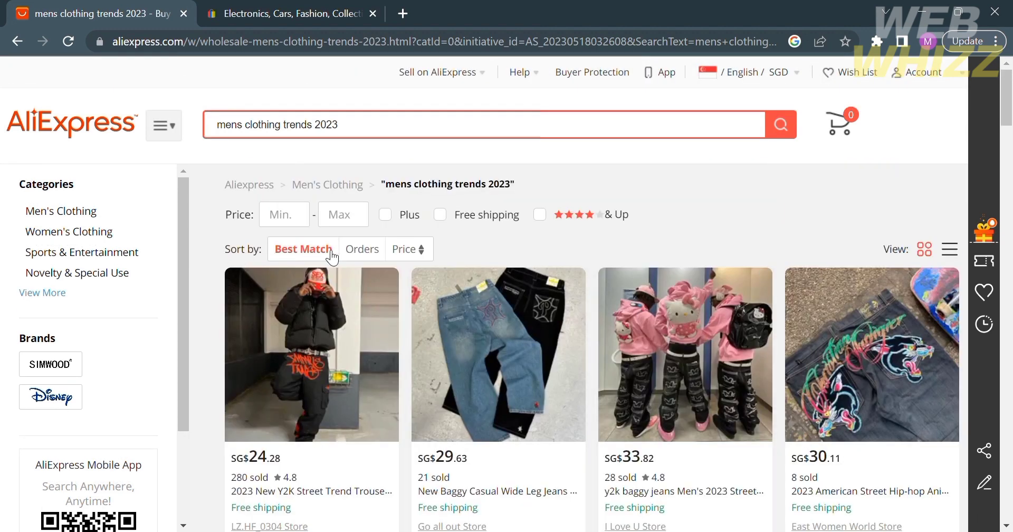
Step: Sort the results by Orders and limit them to Free shipping items
left_click(387, 255)
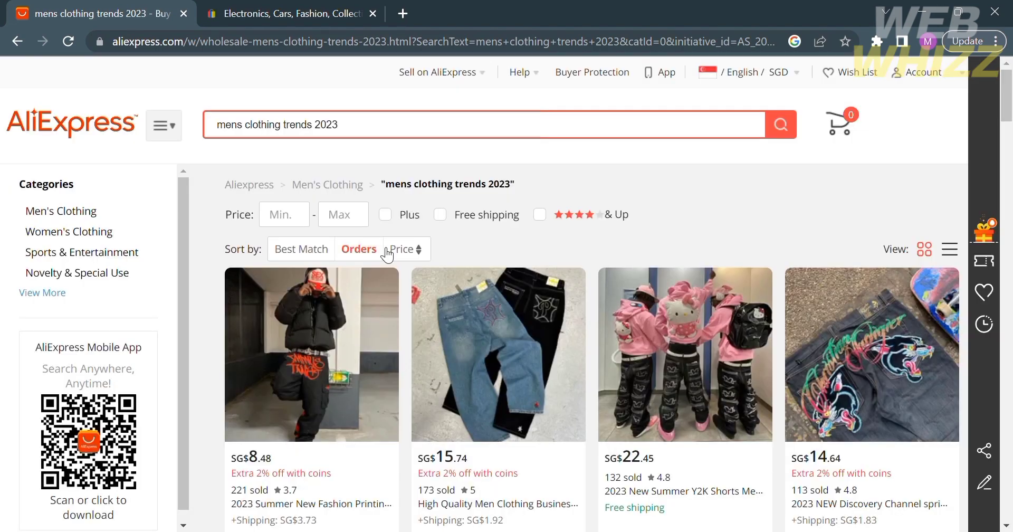
left_click(440, 215)
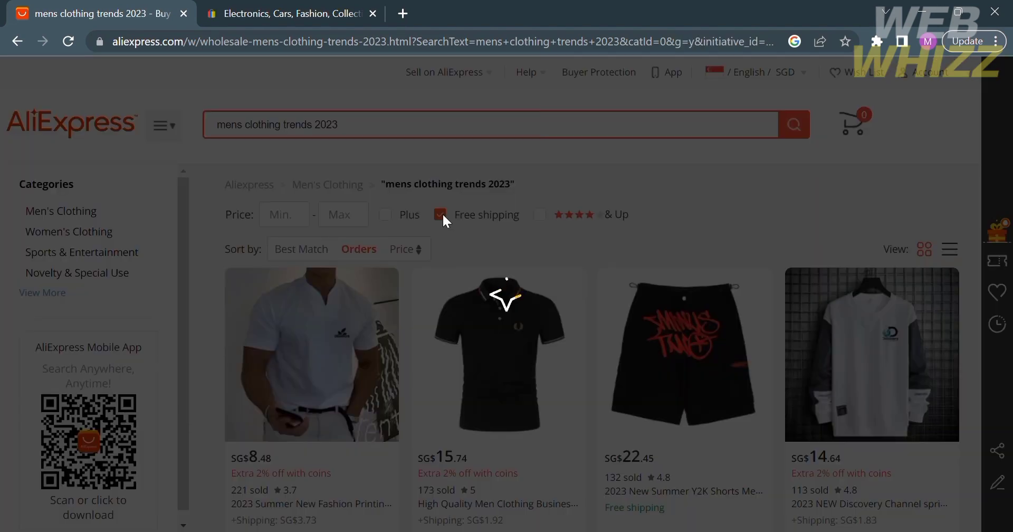
scroll(681, 404, "down", 3)
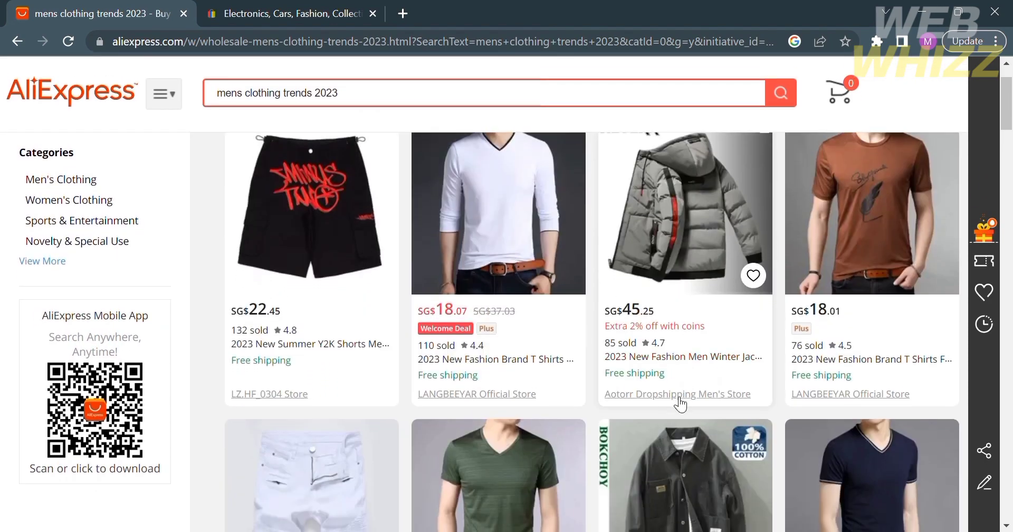
scroll(681, 404, "up", 2)
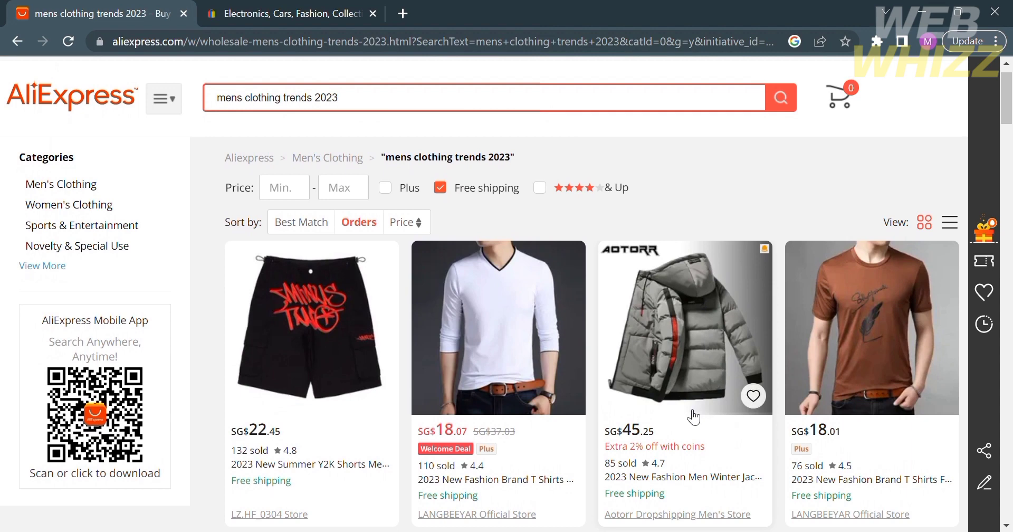
Step: Open the brown 2023 New Fashion Brand men's T-shirt product page
left_click(871, 380)
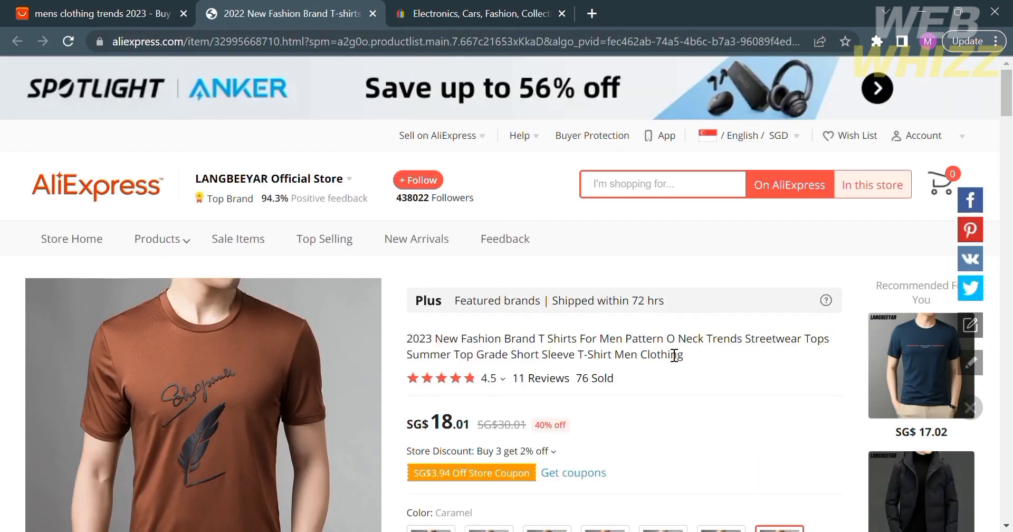
scroll(675, 355, "down", 2)
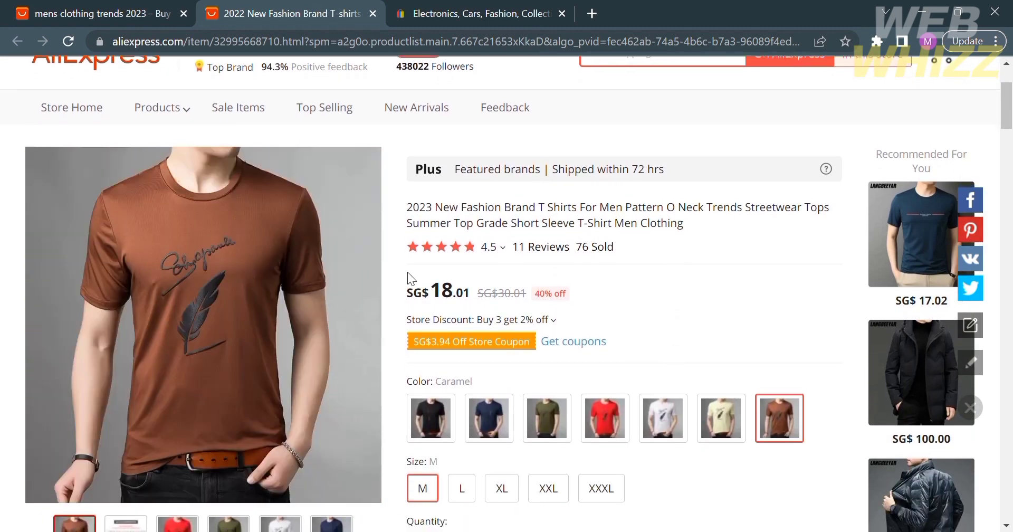
scroll(411, 278, "up", 1)
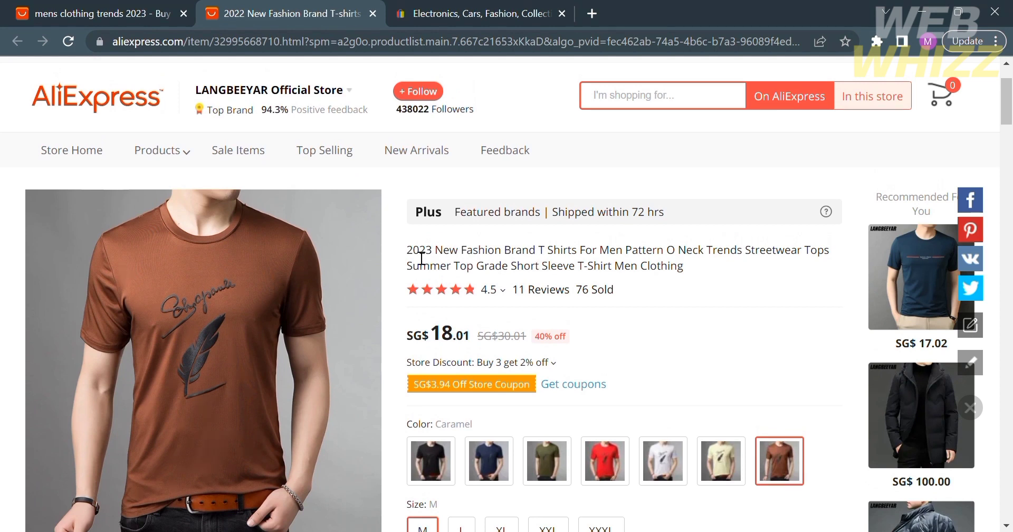
left_click_drag(417, 257, 698, 270)
left_click(698, 271)
mouse_move(491, 298)
scroll(600, 389, "down", 1)
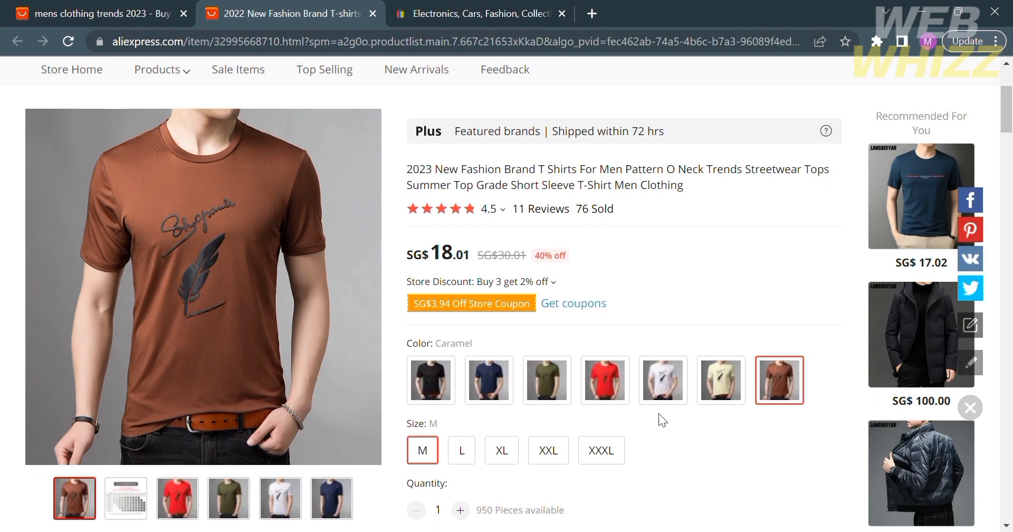
scroll(658, 414, "down", 1)
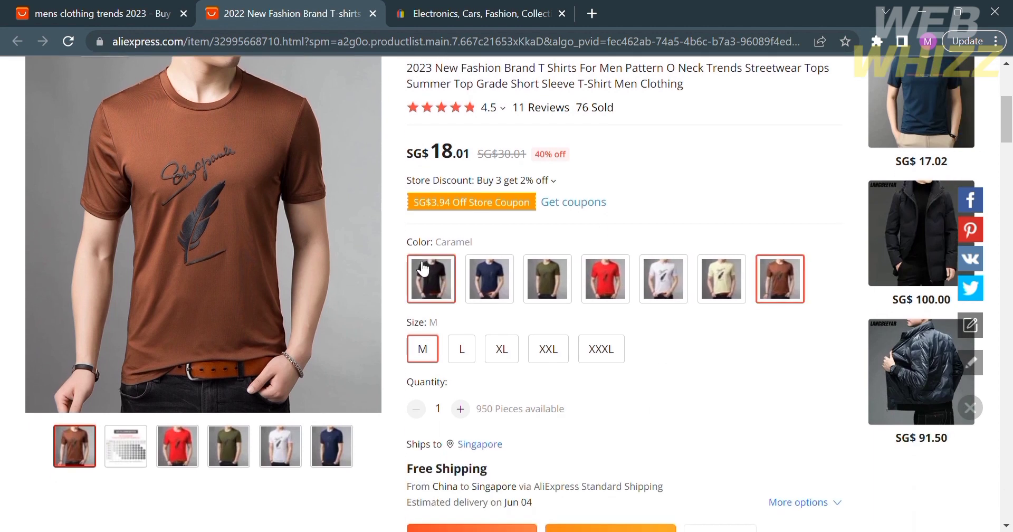
Step: Choose the Green colour and size XXXL for the T-shirt
left_click(447, 286)
left_click(534, 283)
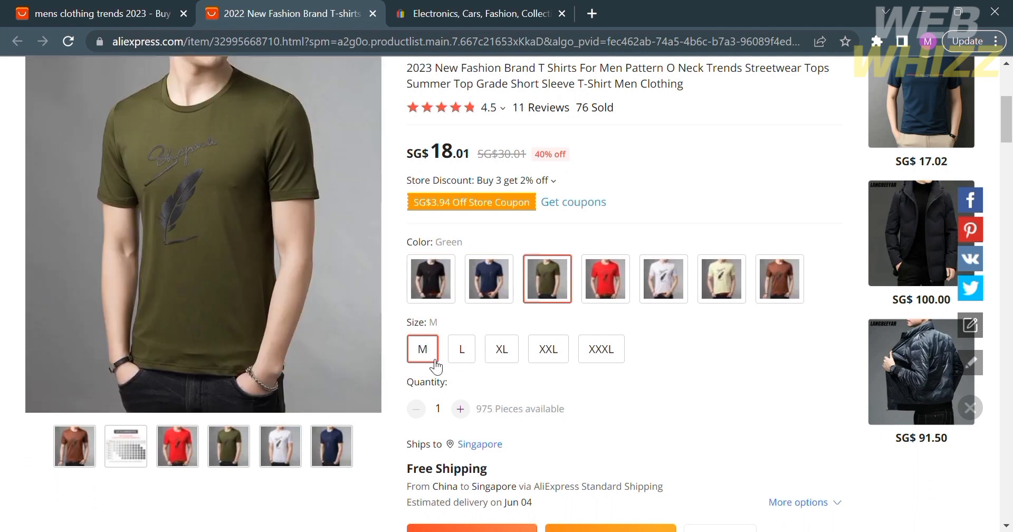
left_click(471, 360)
left_click(515, 357)
left_click(548, 360)
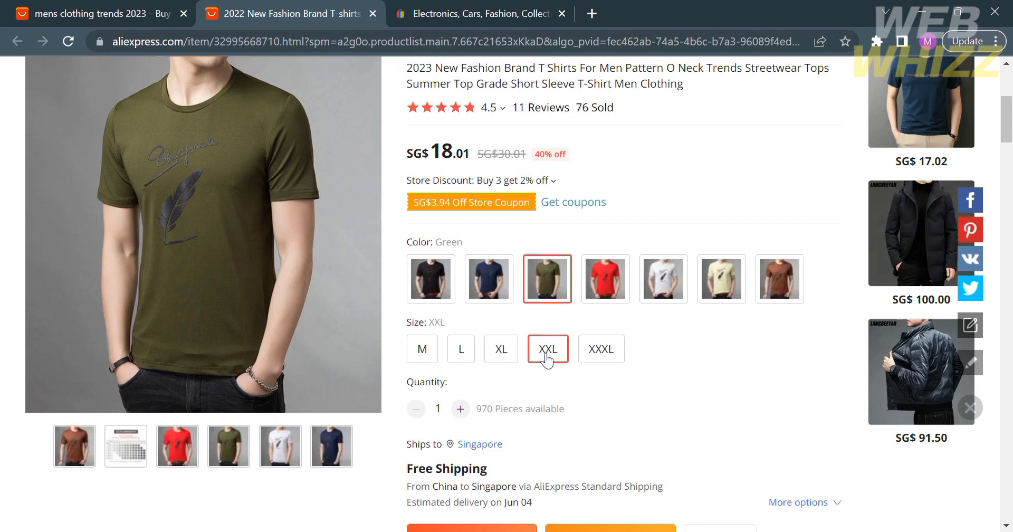
left_click(595, 359)
Step: Review the product details further down and dismiss the download notice
scroll(581, 420, "down", 4)
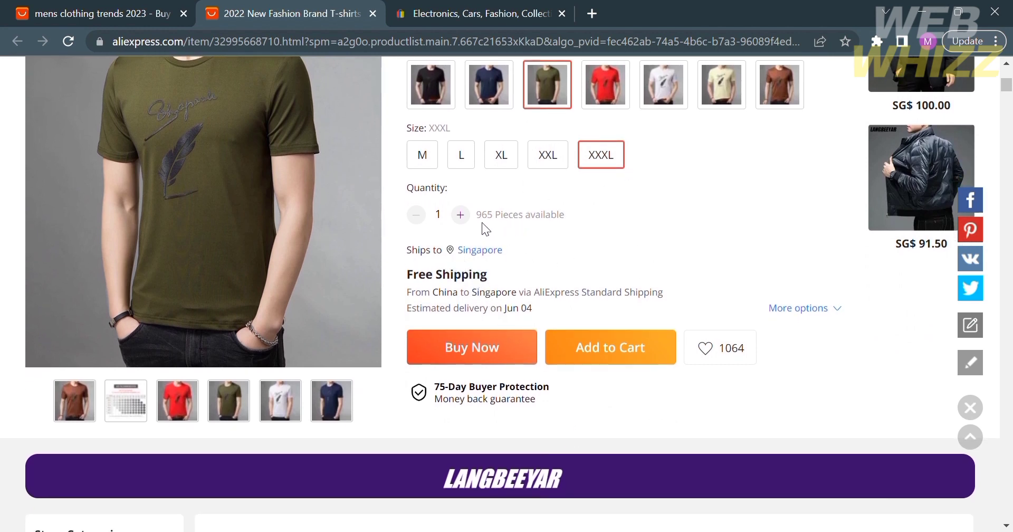
scroll(718, 315, "down", 5)
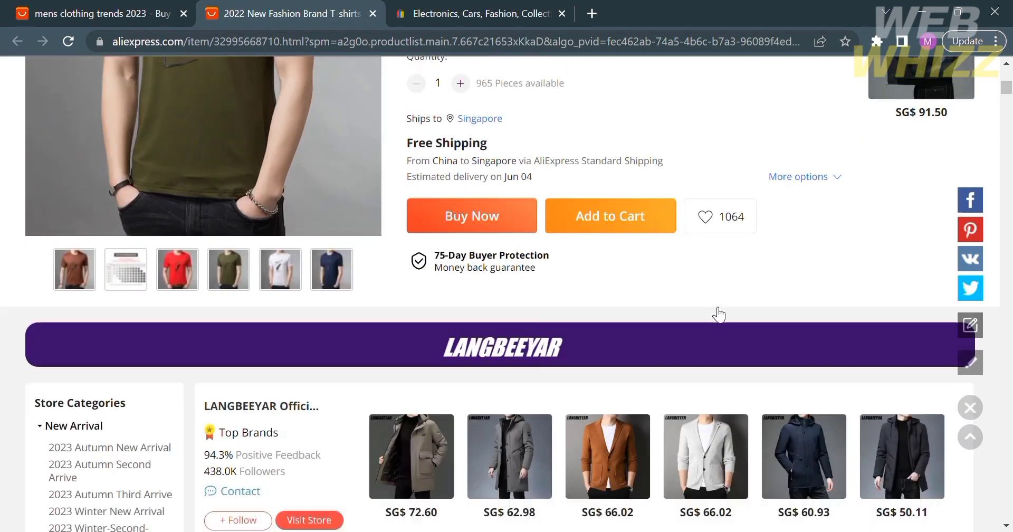
scroll(716, 313, "down", 7)
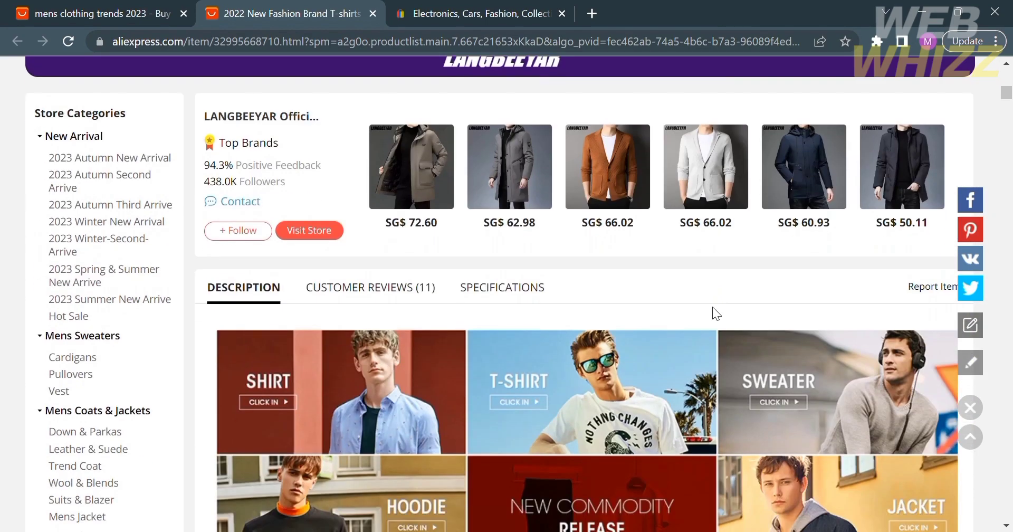
scroll(716, 313, "up", 8)
scroll(713, 308, "up", 10)
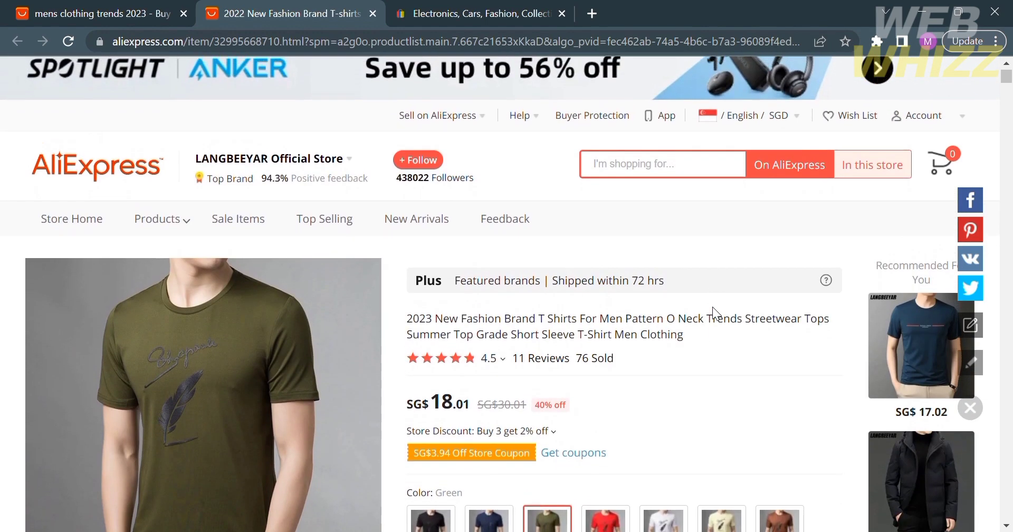
scroll(719, 315, "down", 1)
scroll(719, 315, "down", 3)
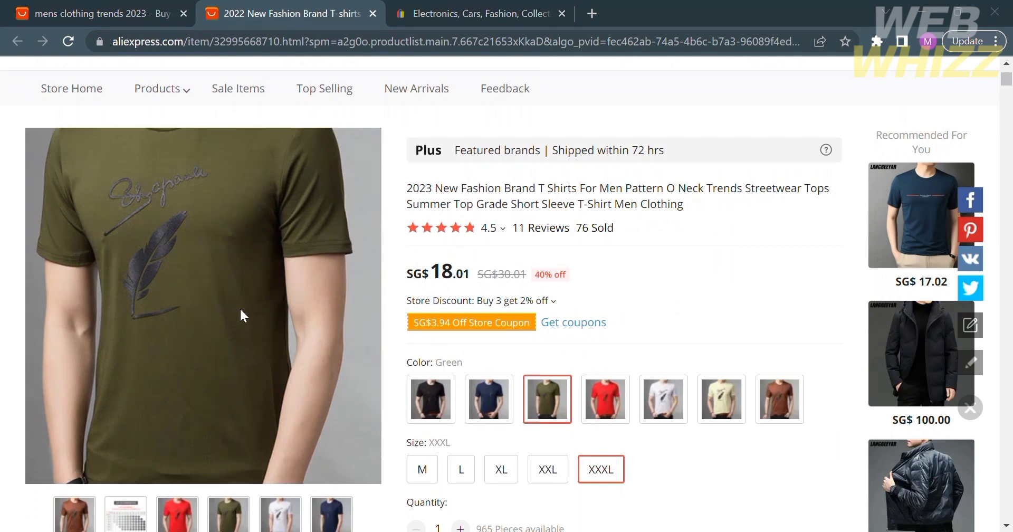
left_click(994, 511)
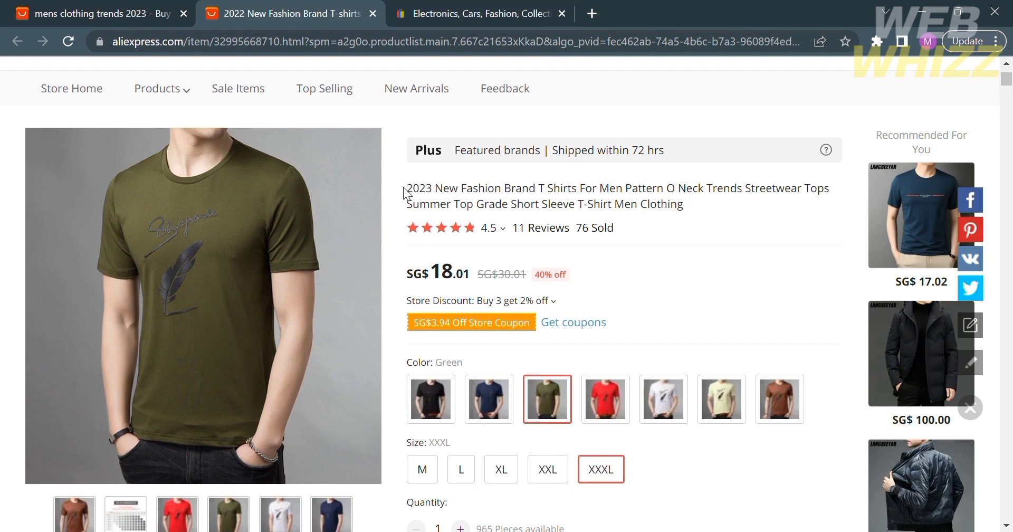
Step: Select the full T-shirt product title, then switch to the eBay home page tab
left_click_drag(406, 193, 689, 207)
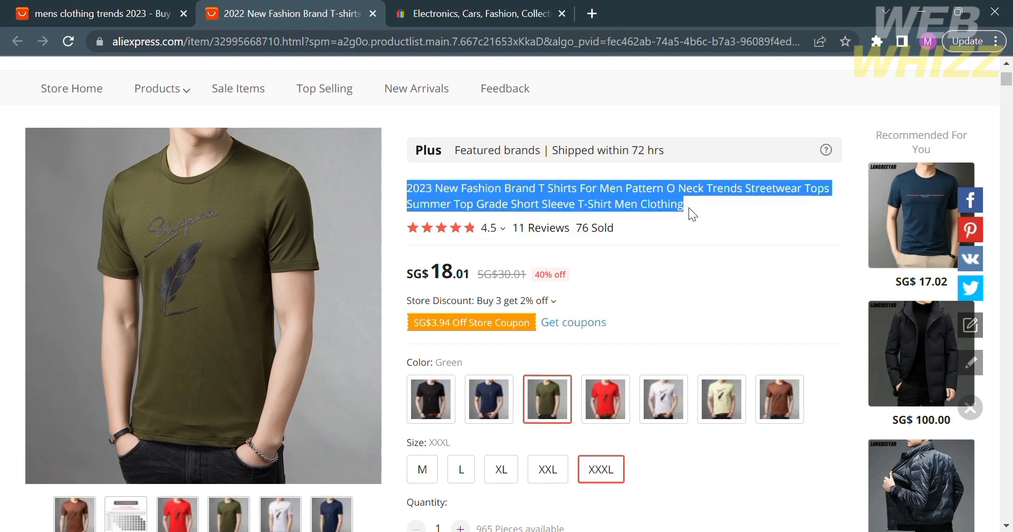
scroll(689, 207, "up", 3)
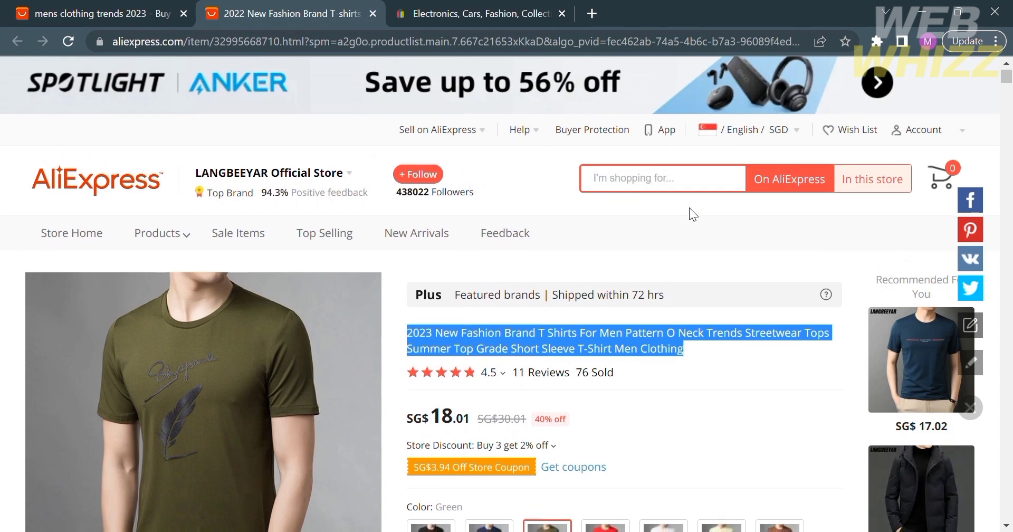
left_click(486, 6)
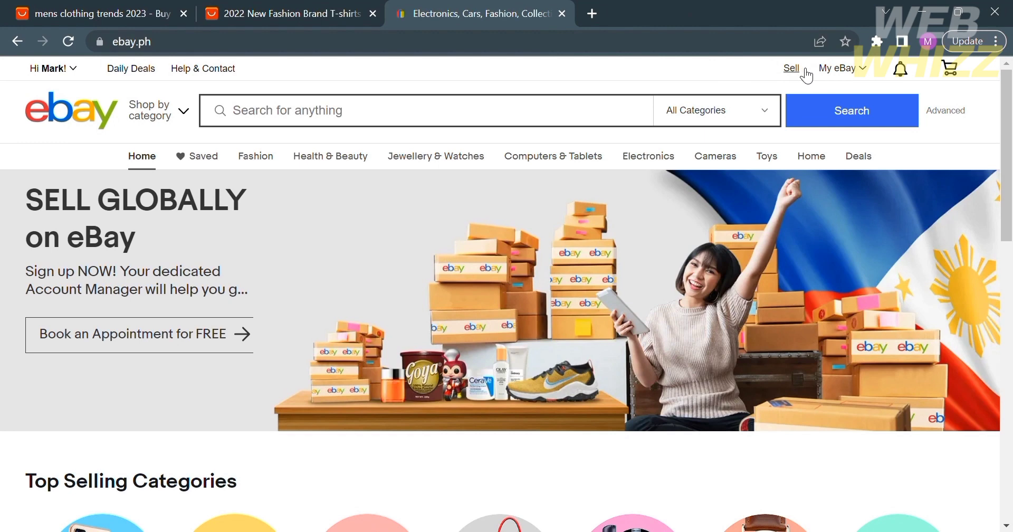
Step: Go to eBay's Sell section and choose List an item
left_click(800, 75)
scroll(413, 277, "down", 3)
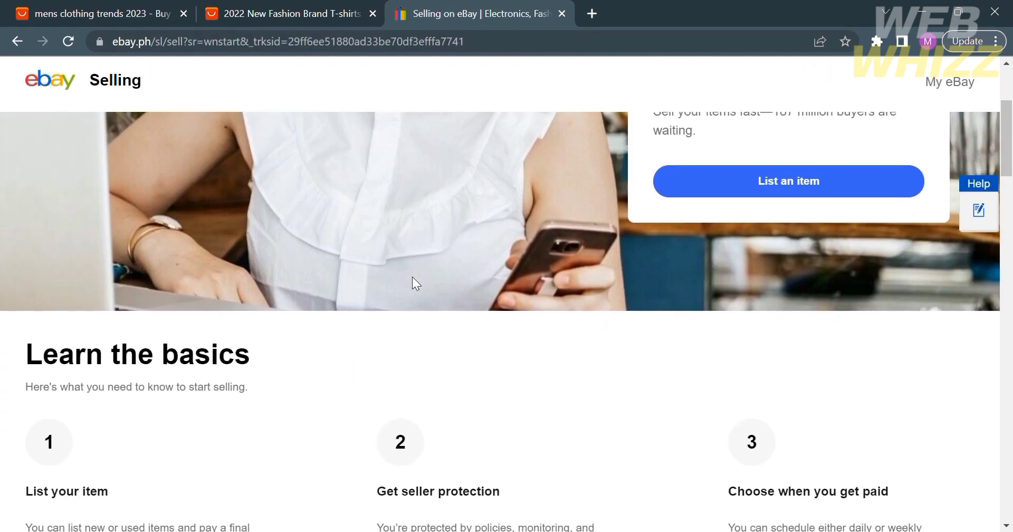
scroll(416, 284, "down", 2)
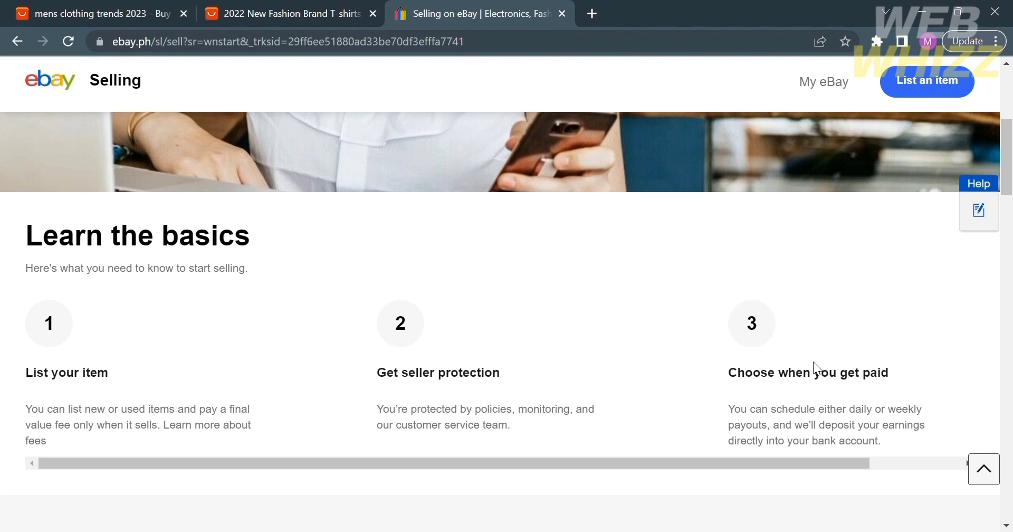
scroll(839, 367, "down", 4)
scroll(837, 364, "up", 11)
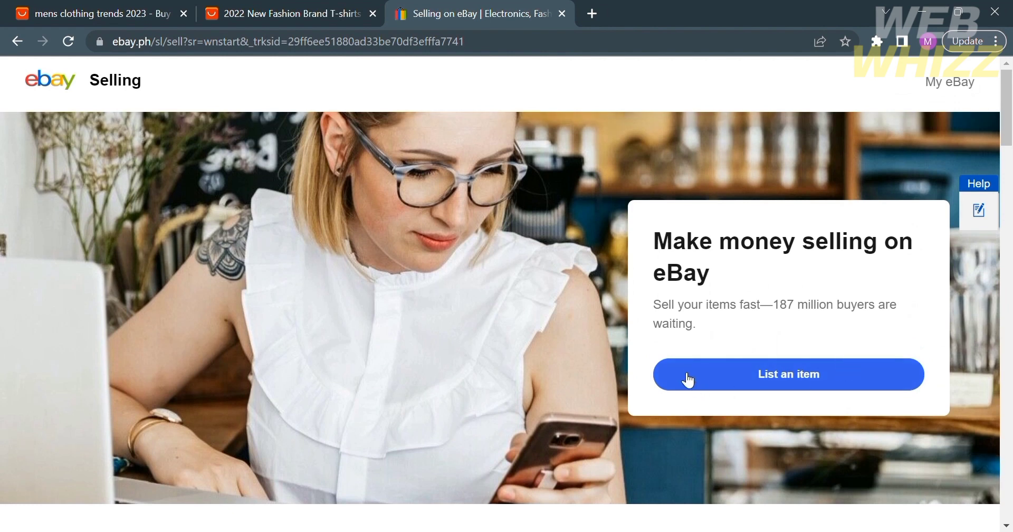
left_click(797, 381)
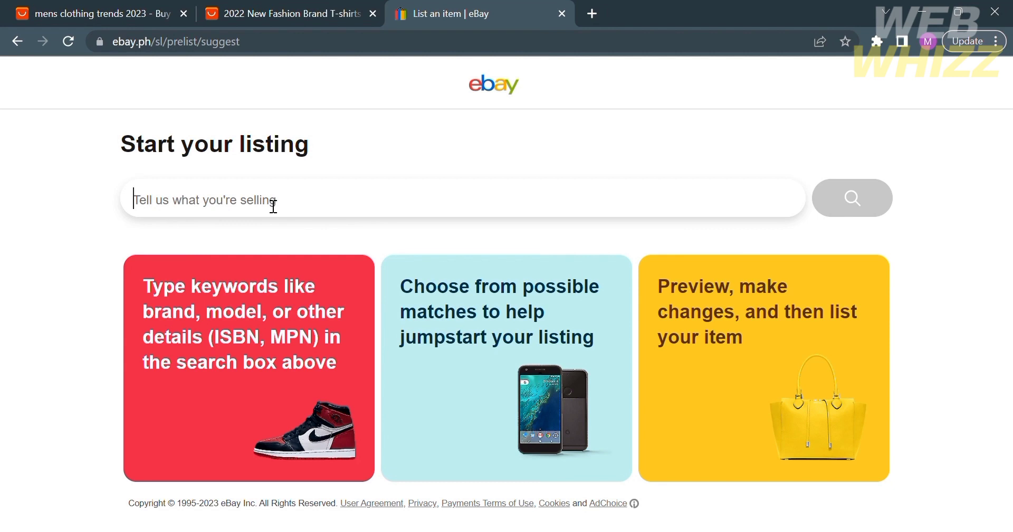
Step: Paste the AliExpress T-shirt title as the item and search for a catalogue match
type("2022 New Fashion Brand T Shirts For Men Pattern O Neck Trends Streetwear Tops Su")
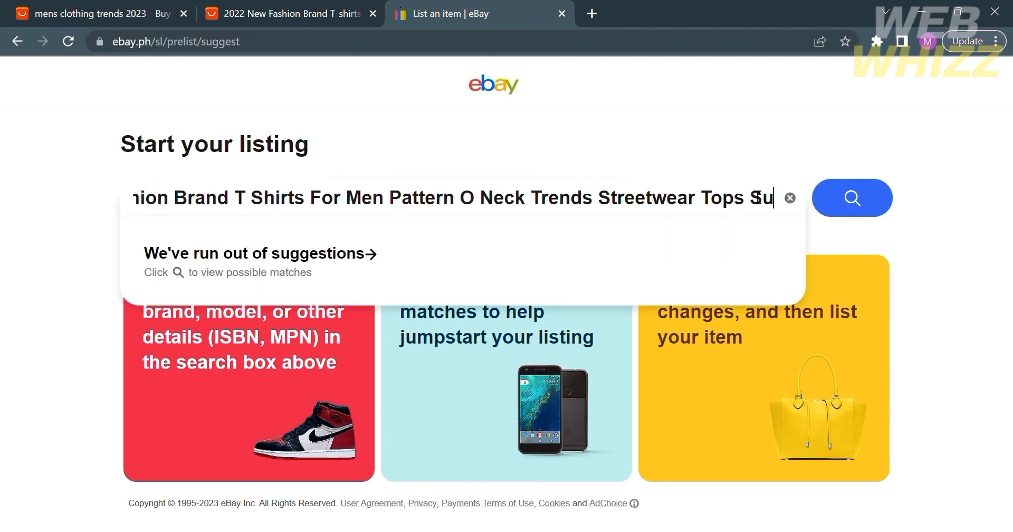
left_click(859, 203)
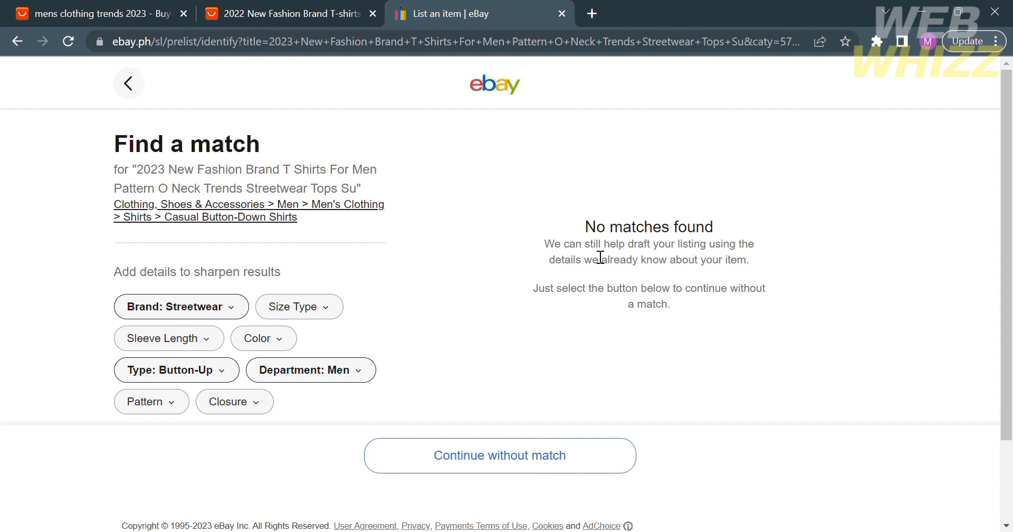
Step: Set size type to Regular and sleeve length to Short Sleeve
left_click(323, 308)
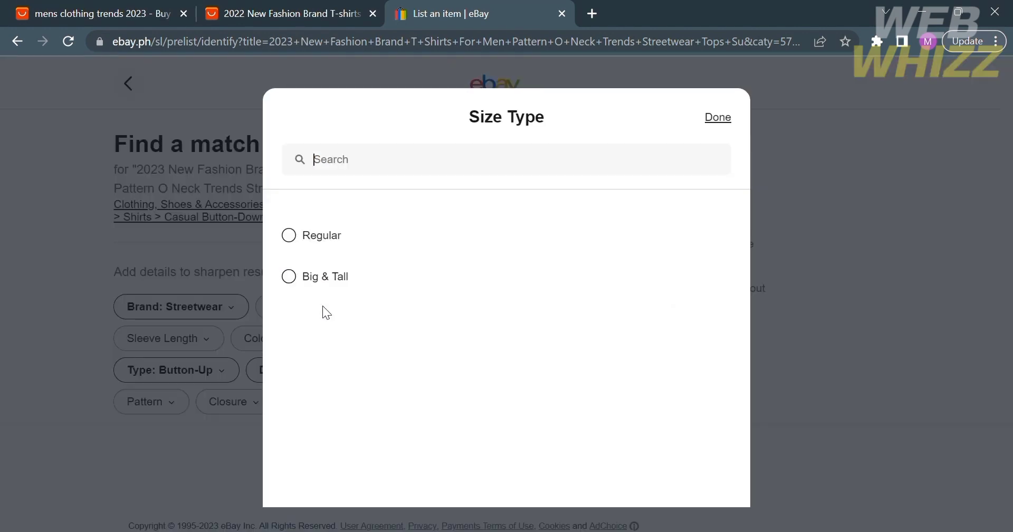
left_click(290, 238)
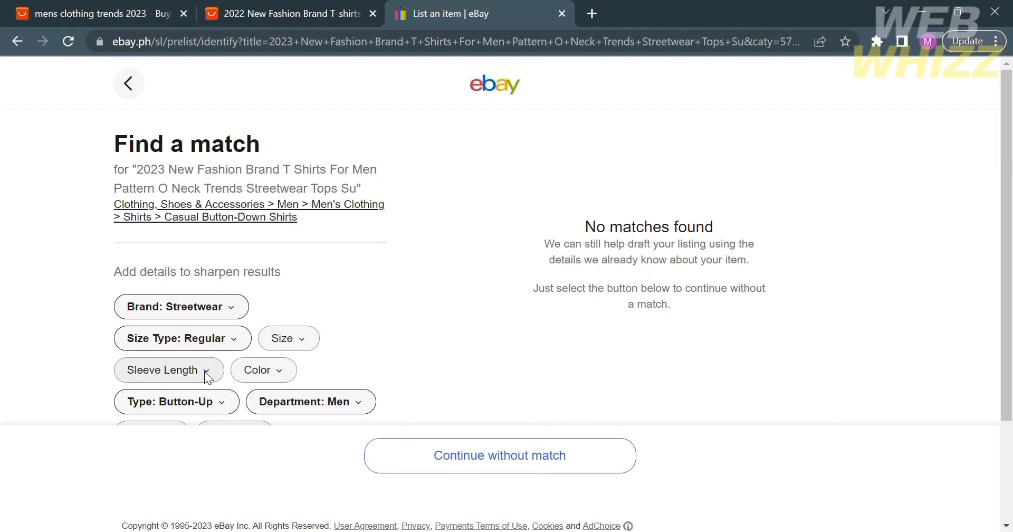
left_click(205, 377)
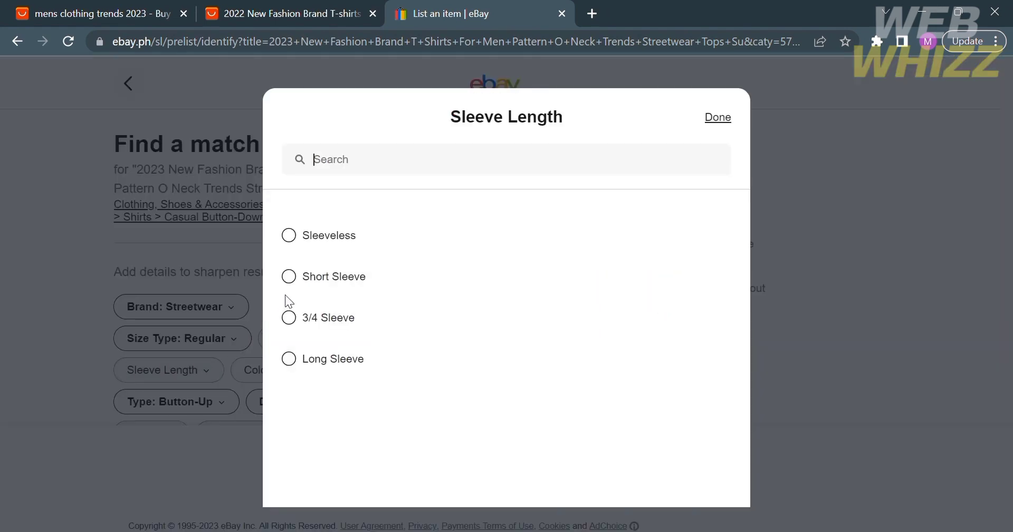
left_click(290, 280)
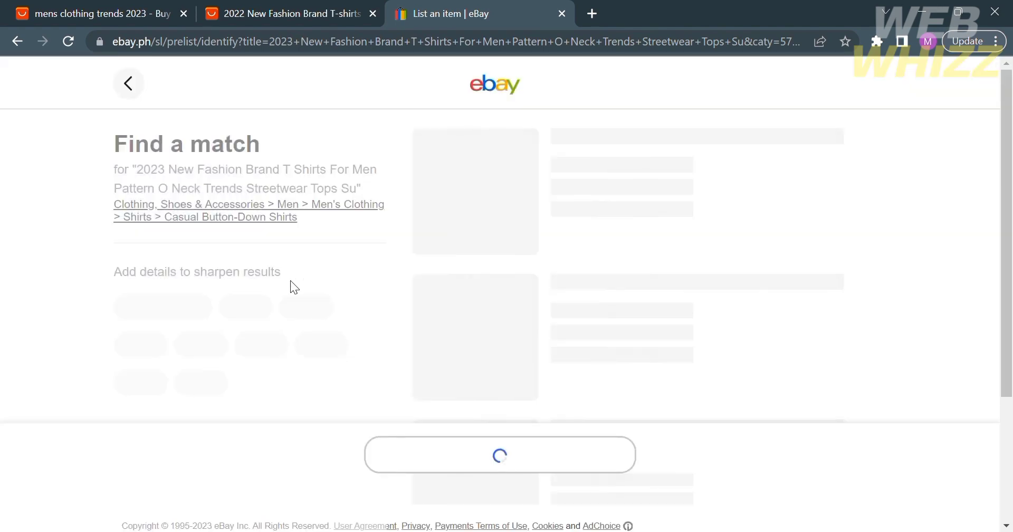
scroll(285, 338, "down", 3)
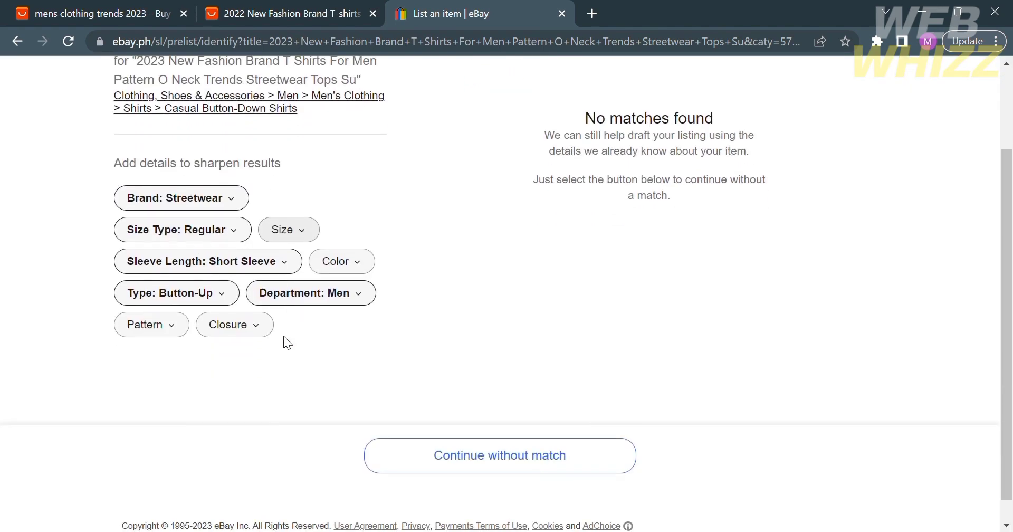
Step: Set colour to Beige, pattern to Camouflage and closure to Buckle
left_click(355, 260)
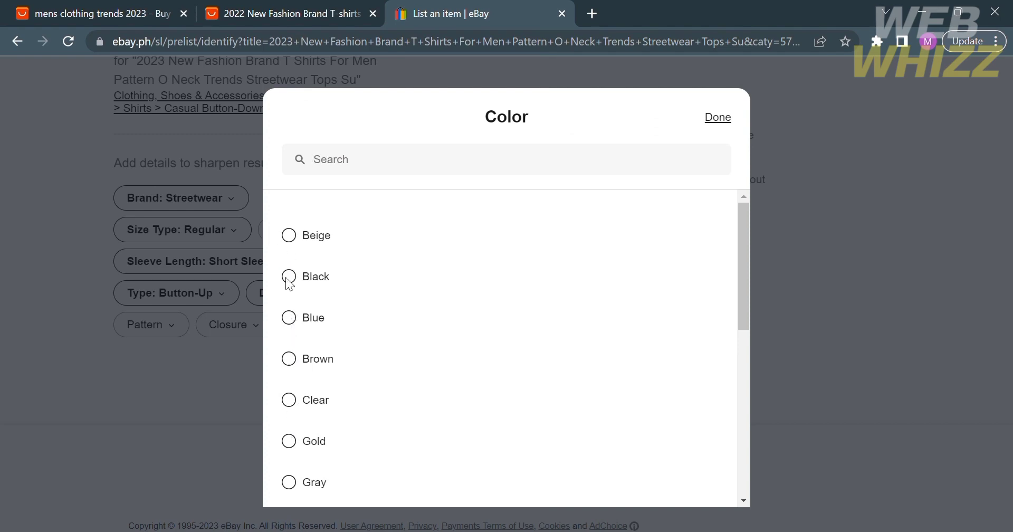
left_click(294, 238)
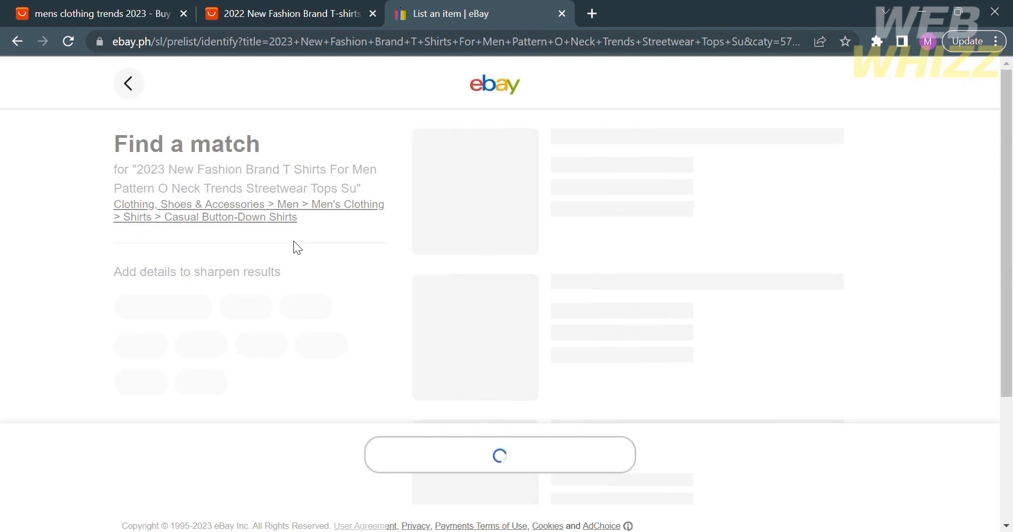
scroll(389, 299, "down", 3)
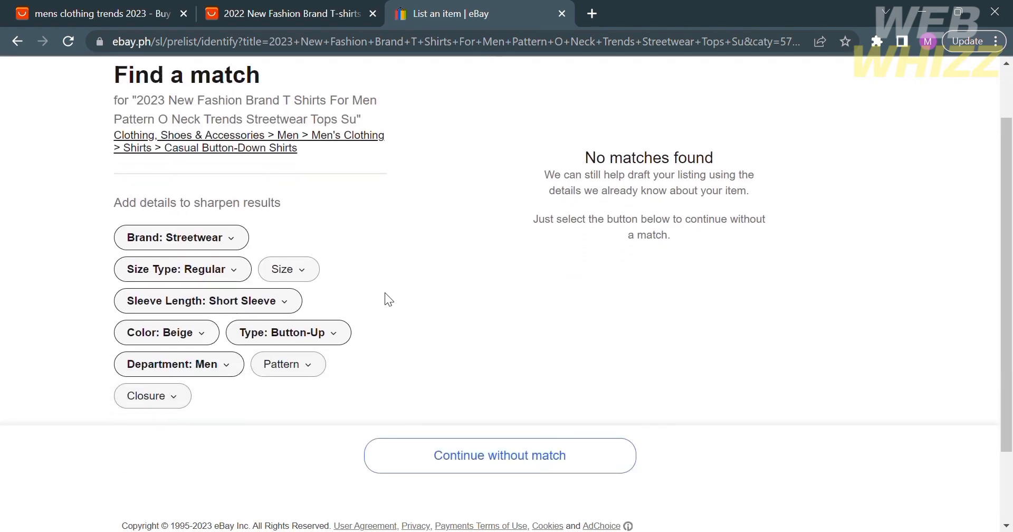
left_click(306, 271)
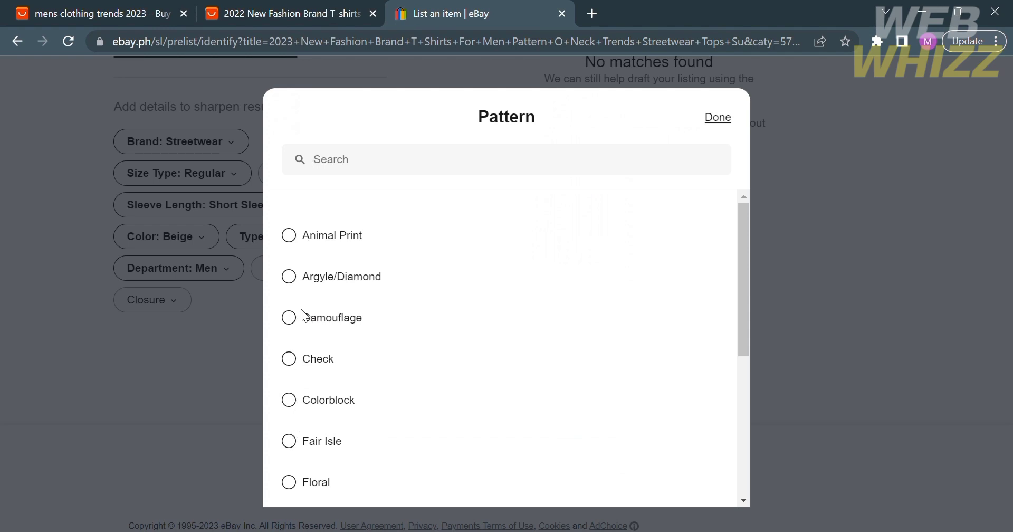
left_click(289, 319)
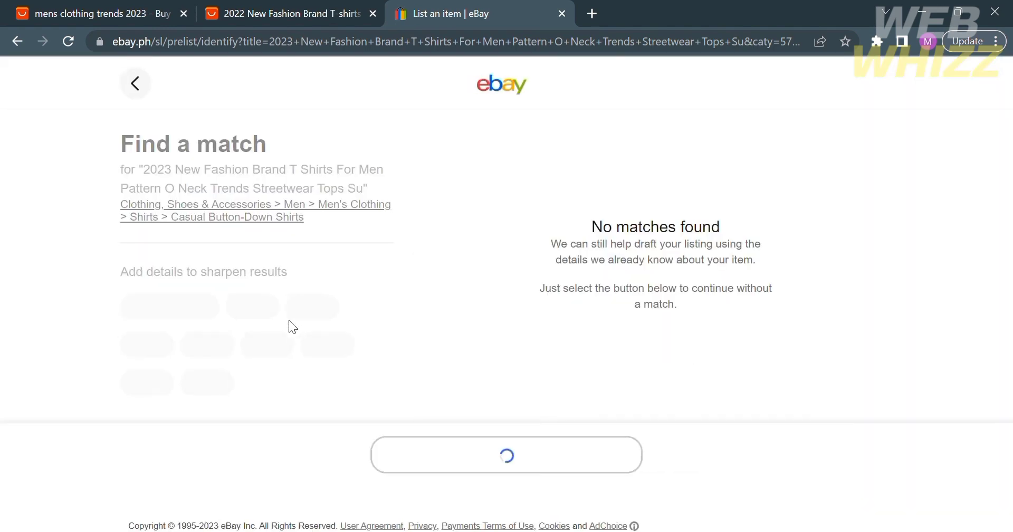
scroll(289, 320, "down", 3)
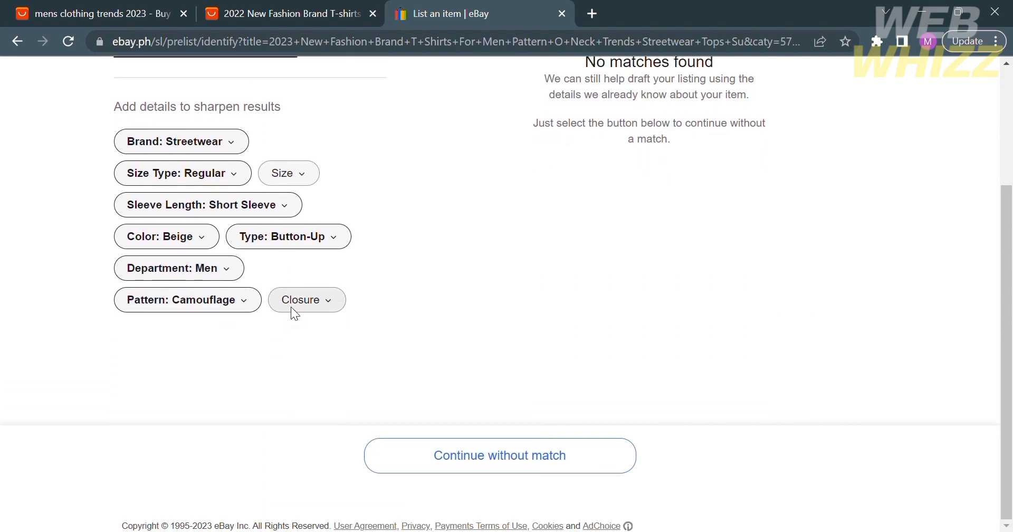
left_click(291, 306)
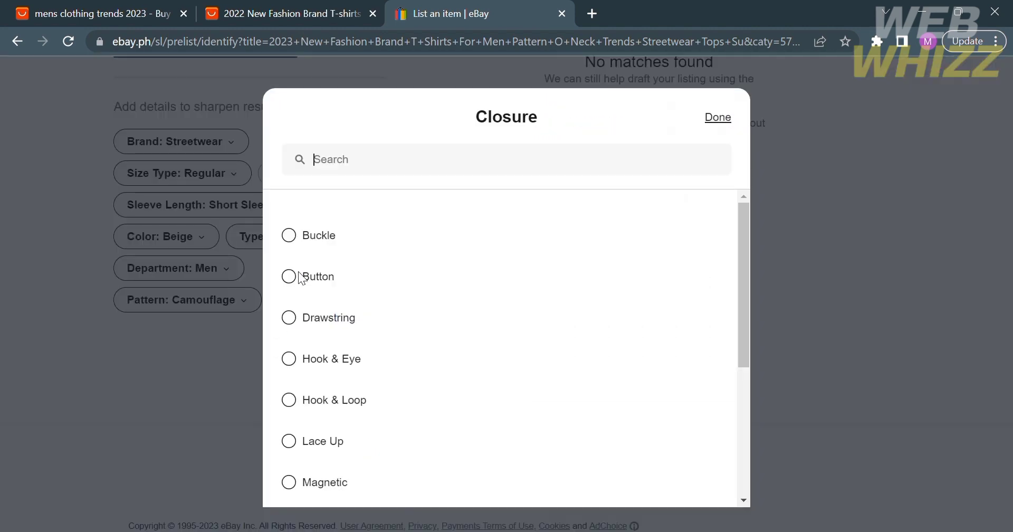
left_click(290, 235)
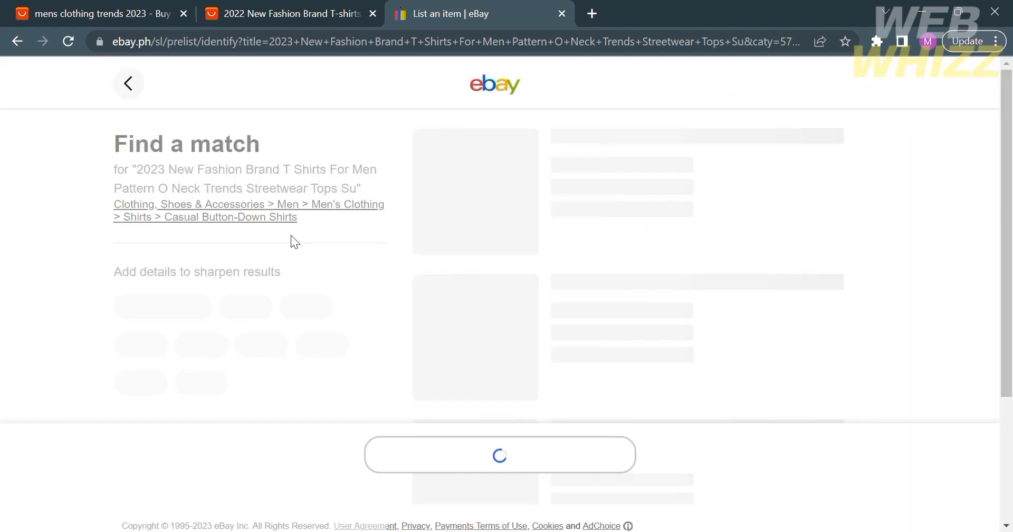
scroll(634, 345, "down", 3)
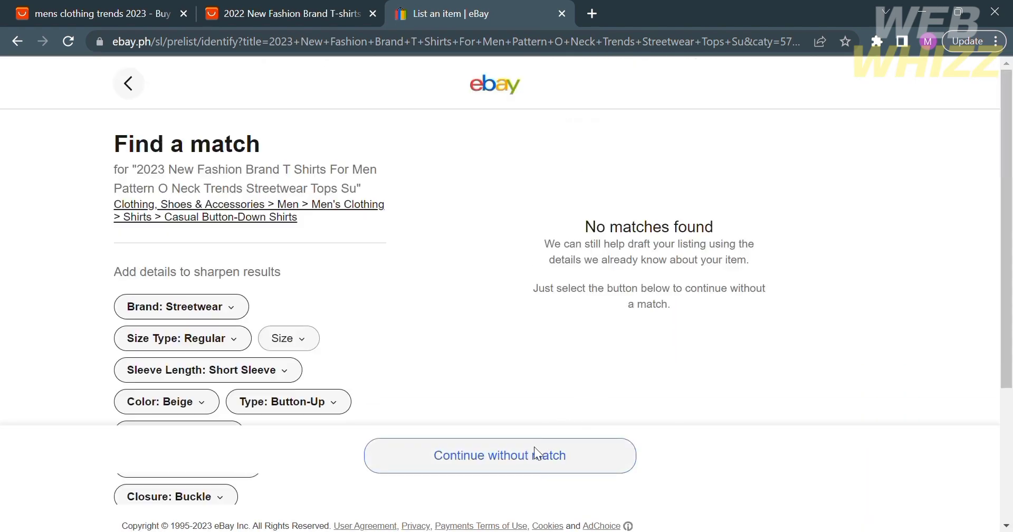
Step: Continue without a match, choose New with tags condition, and open the listing form
left_click(534, 447)
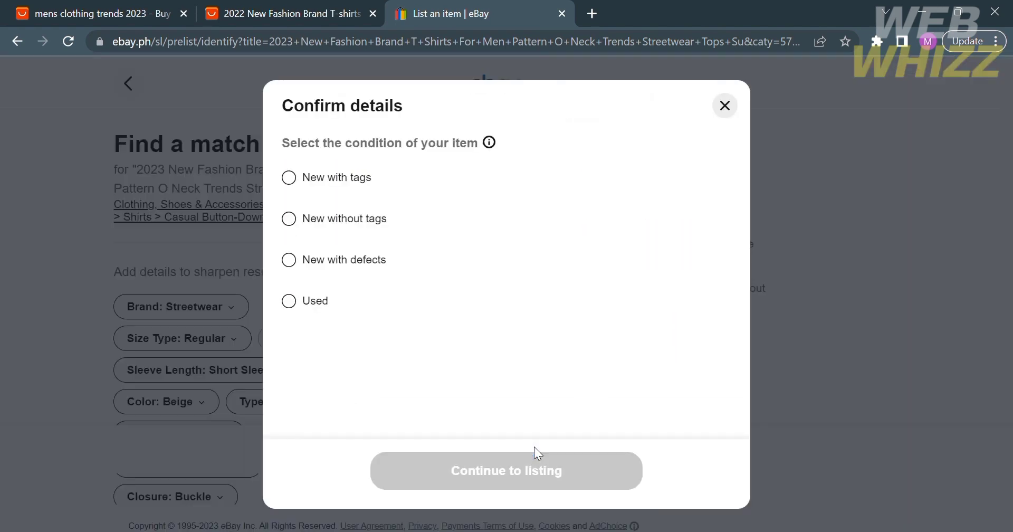
left_click(295, 182)
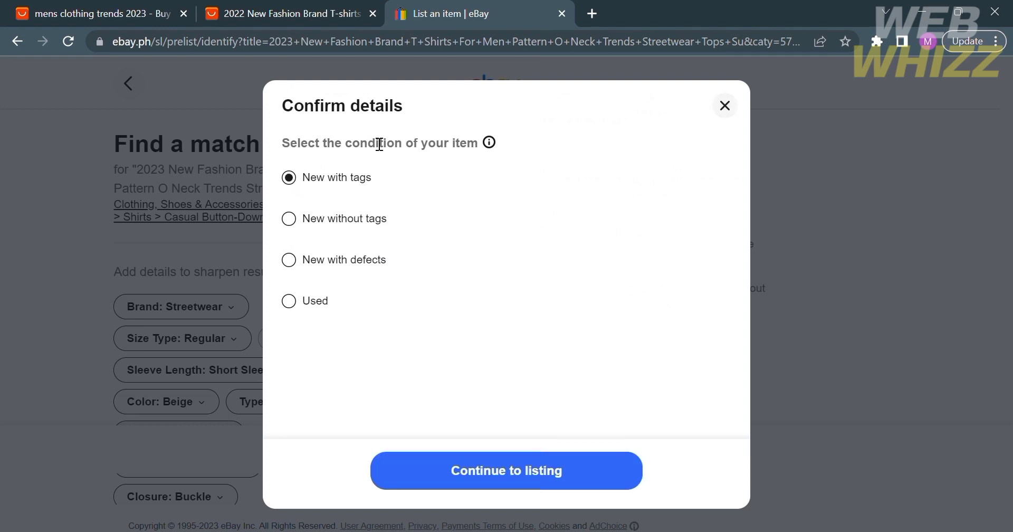
left_click(530, 469)
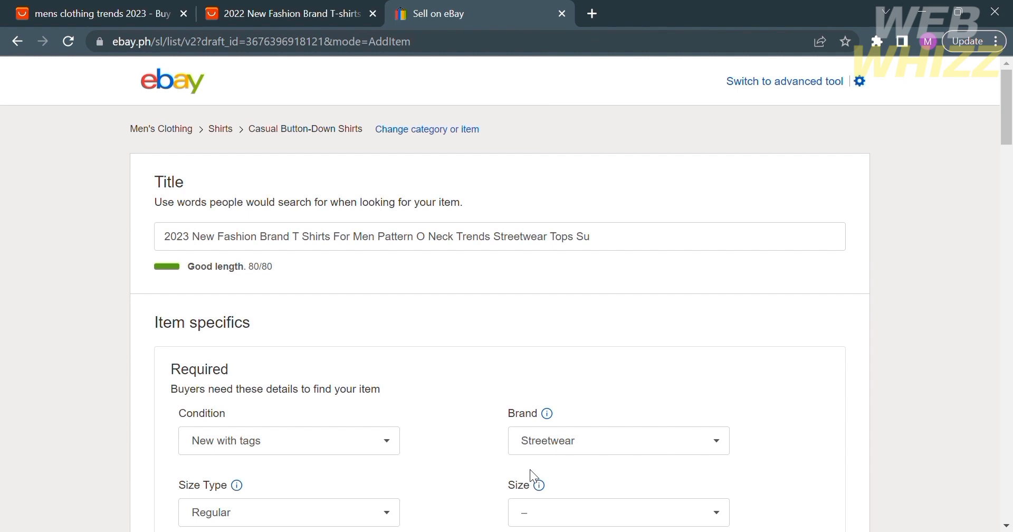
scroll(545, 317, "down", 1)
scroll(542, 325, "down", 4)
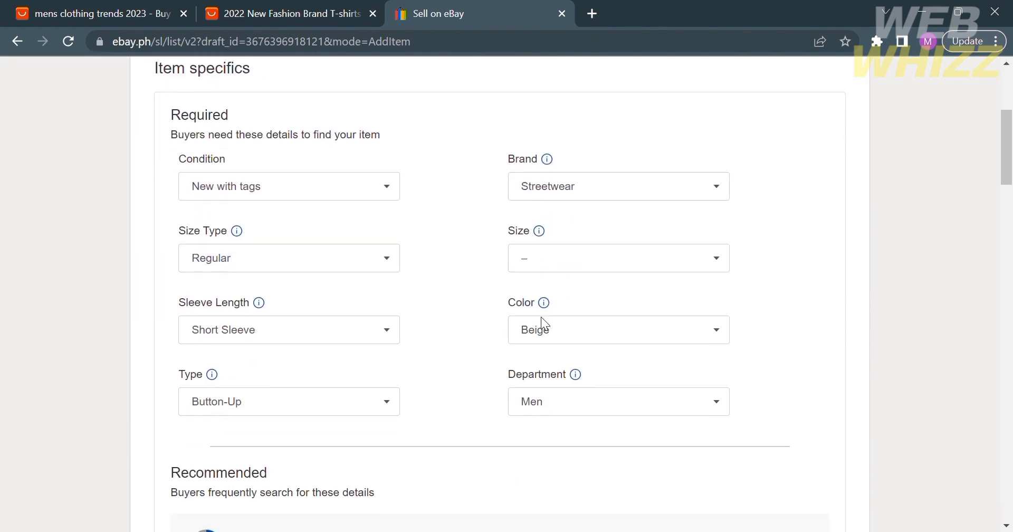
scroll(546, 324, "down", 4)
scroll(547, 324, "up", 5)
scroll(548, 325, "up", 1)
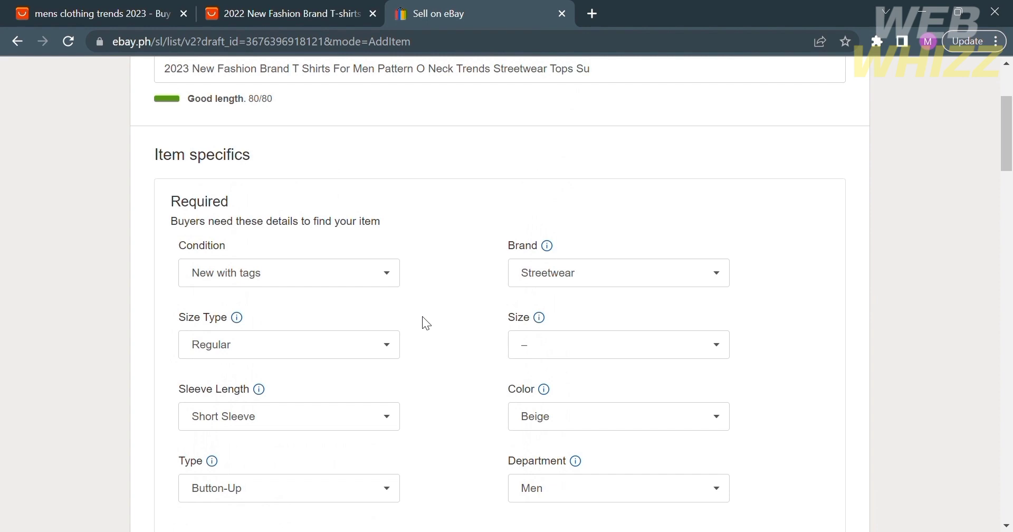
scroll(426, 323, "down", 15)
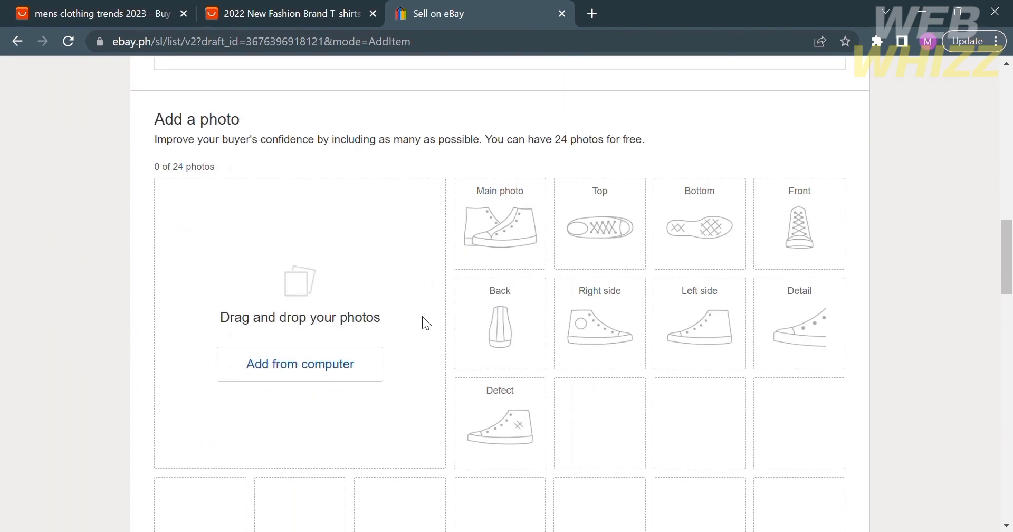
Step: Upload the green T-shirt image from the computer as the main listing photo
scroll(423, 317, "down", 3)
scroll(423, 317, "up", 3)
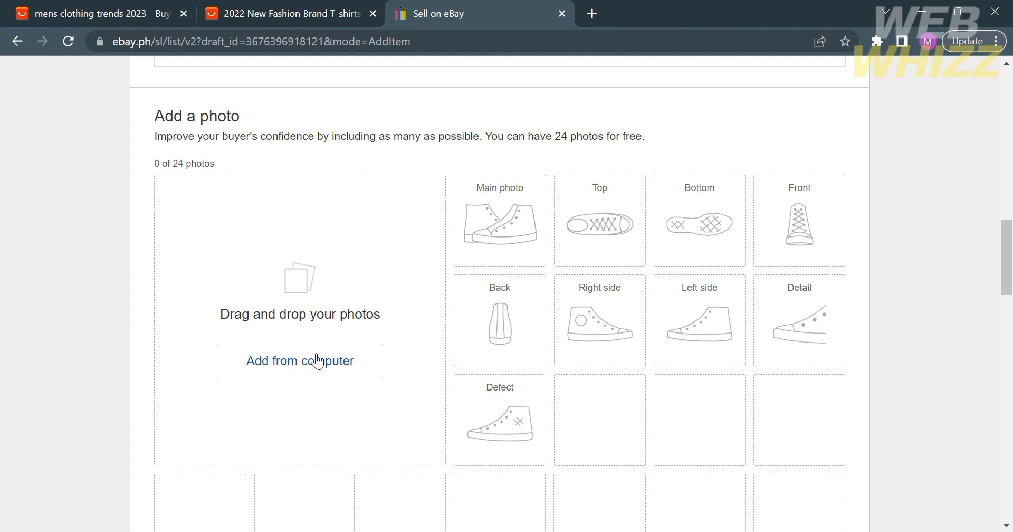
scroll(331, 378, "down", 2)
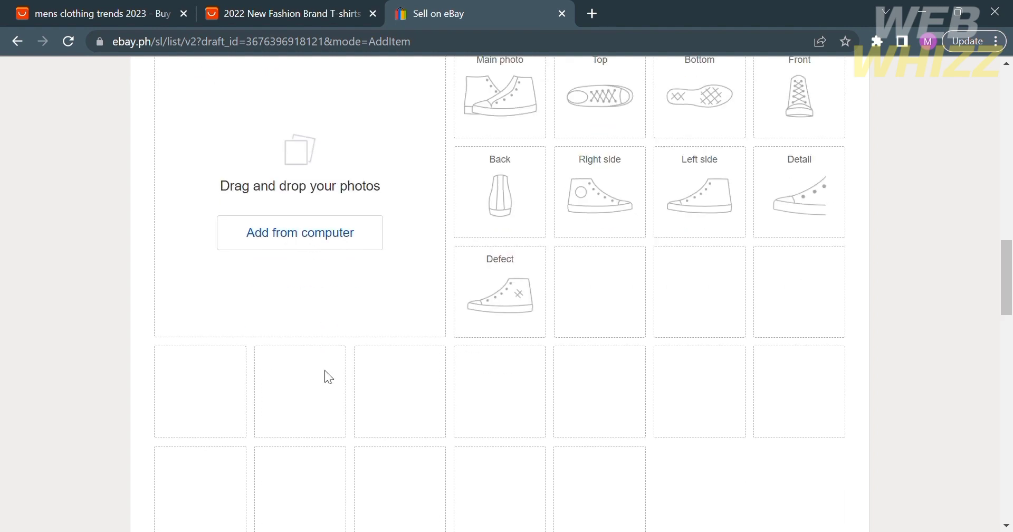
left_click(328, 244)
scroll(472, 199, "up", 3)
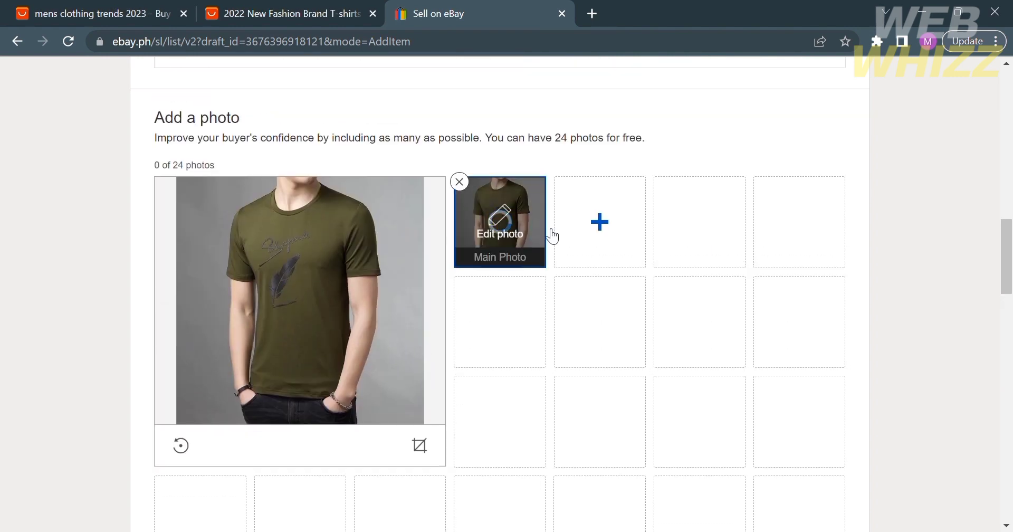
Step: Expand the extra pricing options in the listing's Pricing section
scroll(623, 297, "down", 7)
scroll(623, 299, "down", 1)
scroll(623, 299, "up", 5)
scroll(624, 298, "down", 10)
scroll(622, 292, "up", 1)
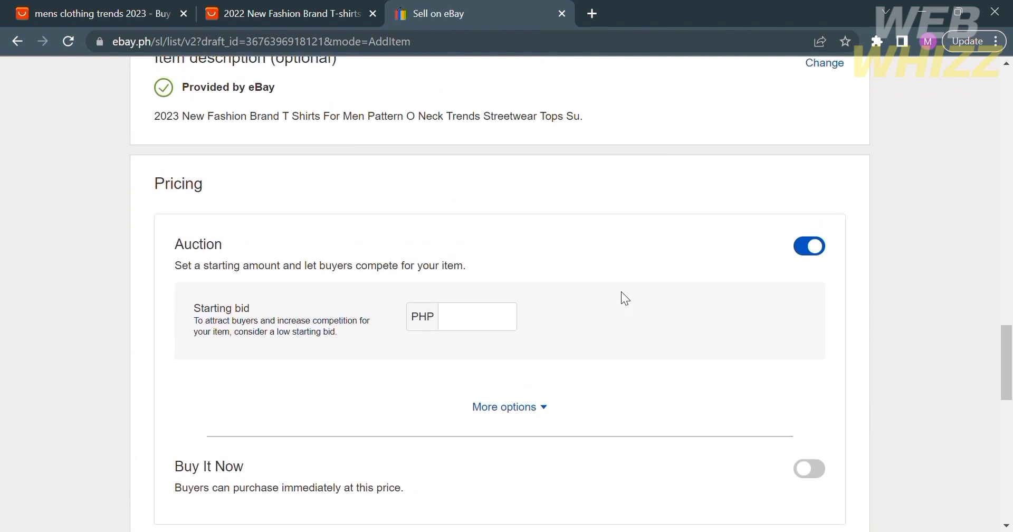
scroll(621, 293, "up", 4)
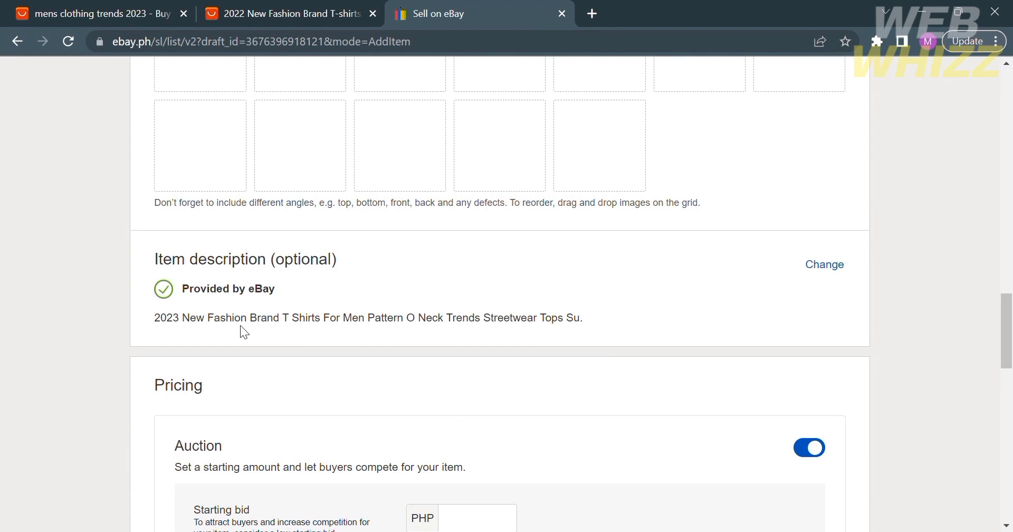
scroll(244, 330, "down", 5)
scroll(242, 330, "up", 1)
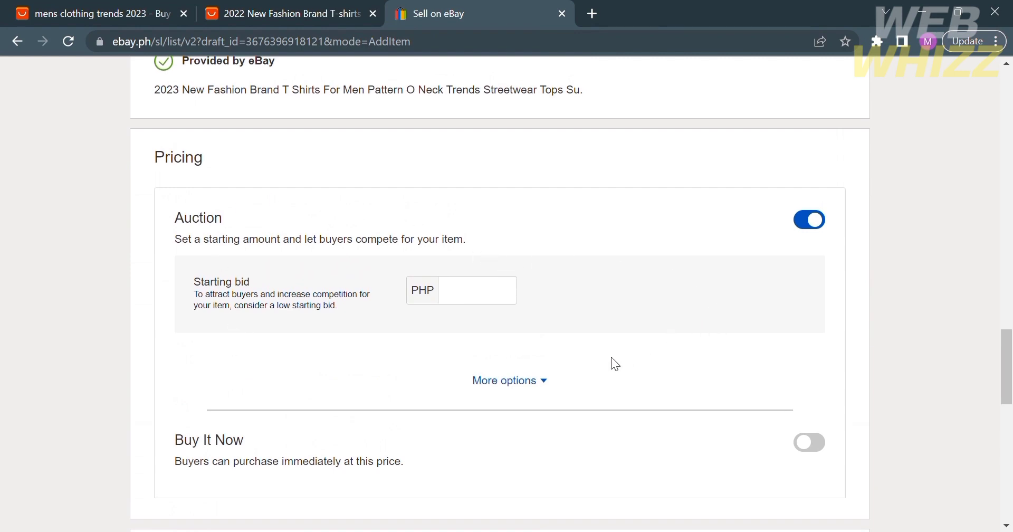
left_click(527, 387)
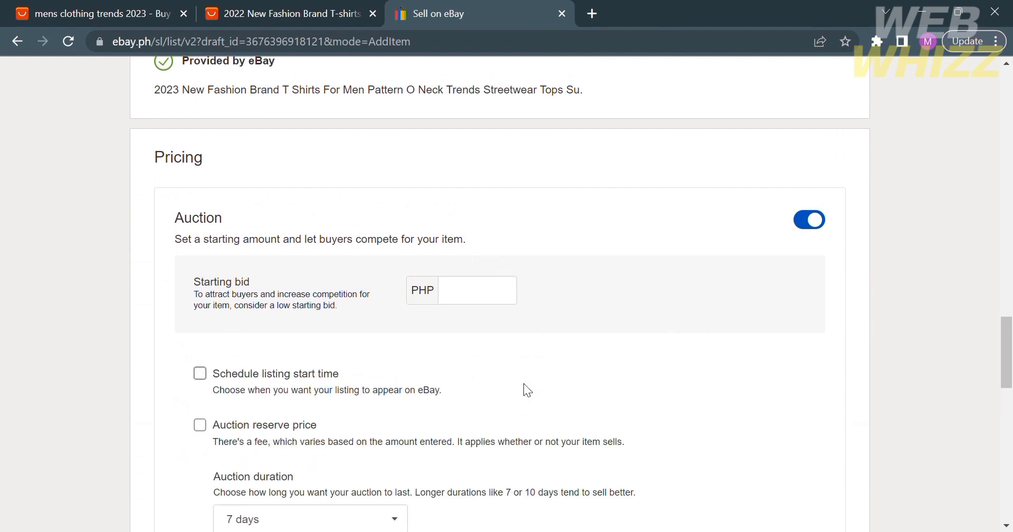
scroll(306, 389, "down", 3)
scroll(306, 389, "up", 2)
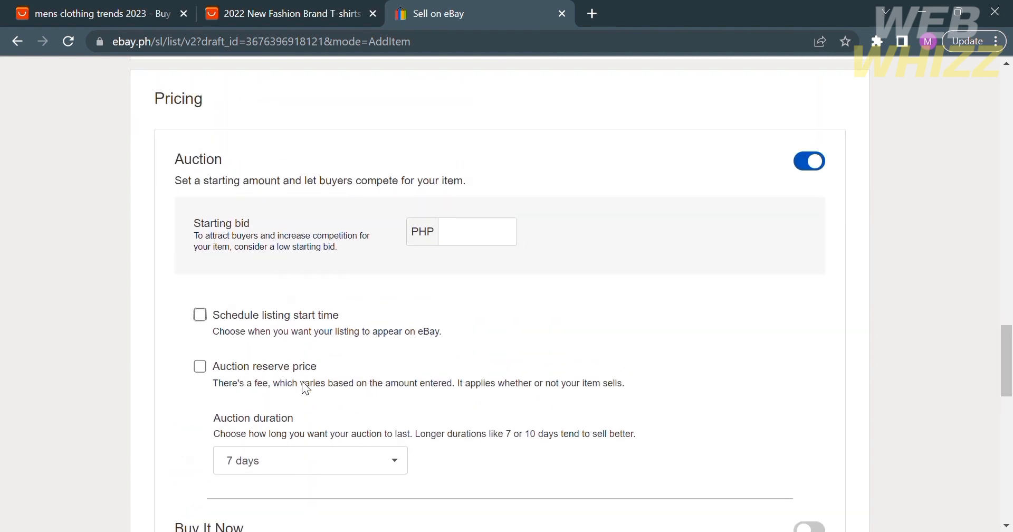
left_click(458, 272)
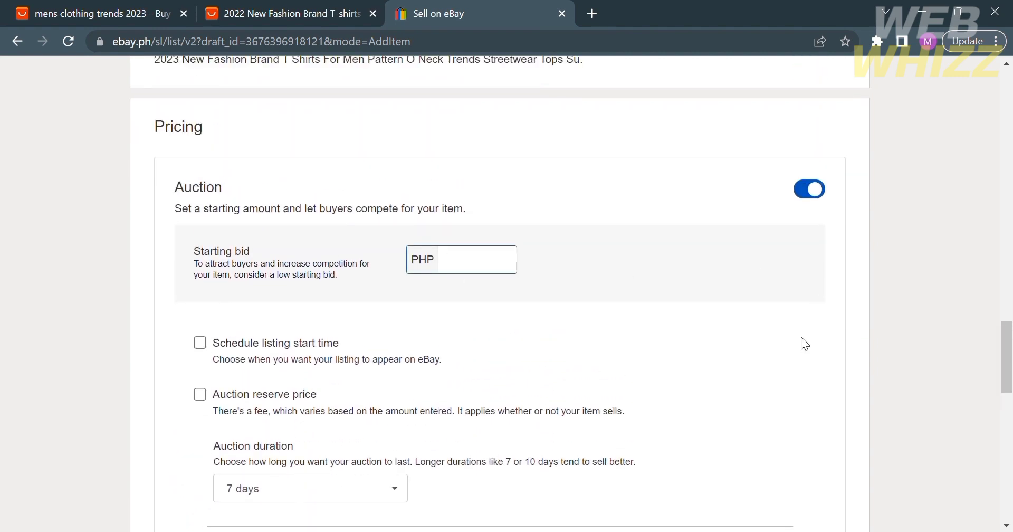
Step: Turn on Buy It Now and turn off Auction pricing
scroll(801, 338, "down", 5)
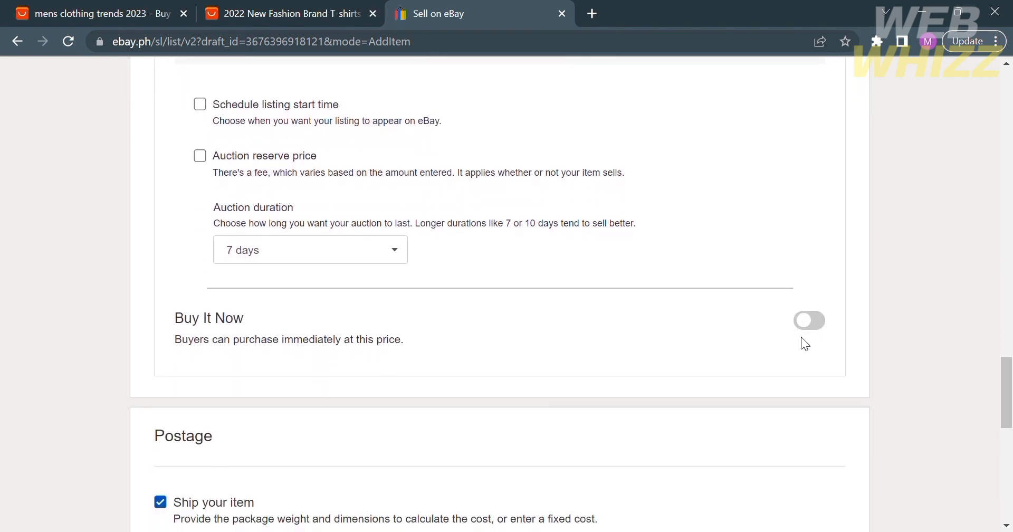
left_click(815, 320)
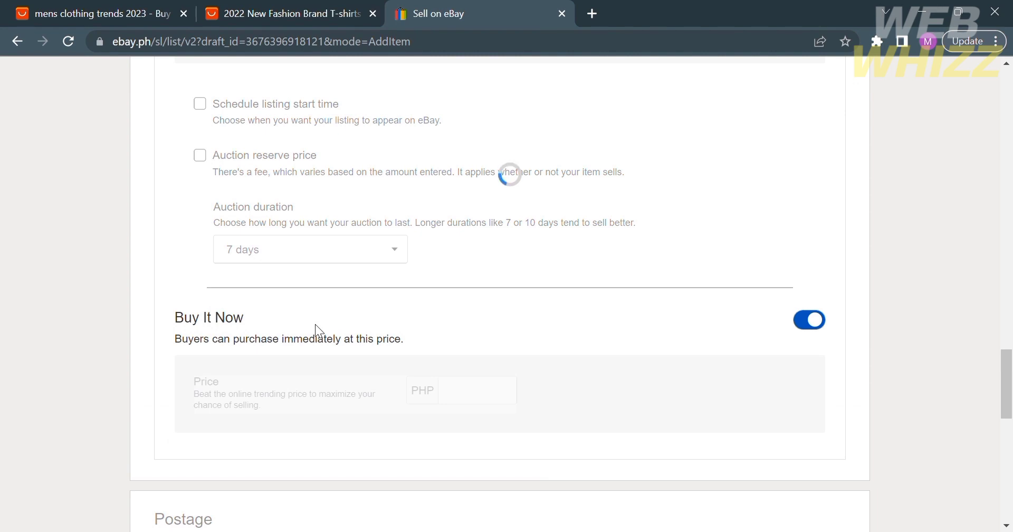
scroll(316, 325, "up", 6)
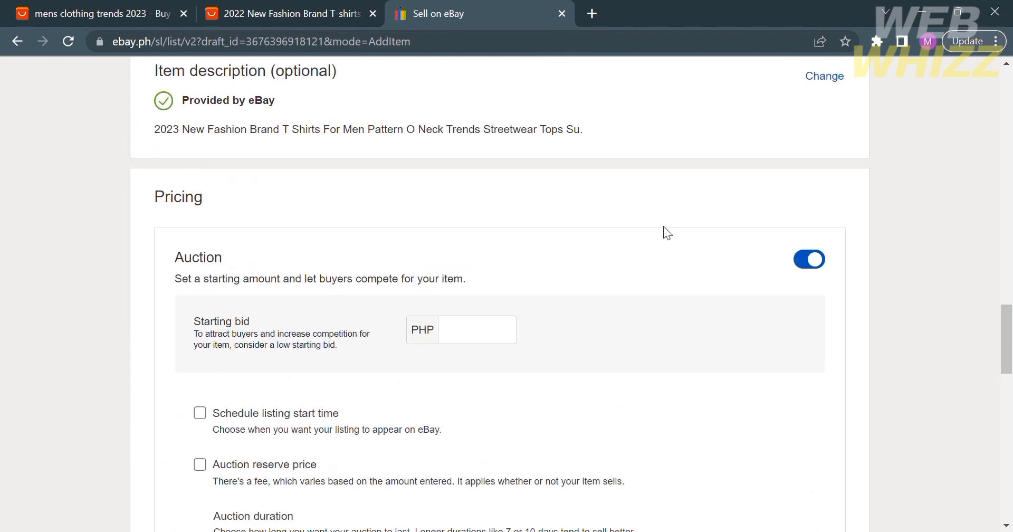
left_click(818, 259)
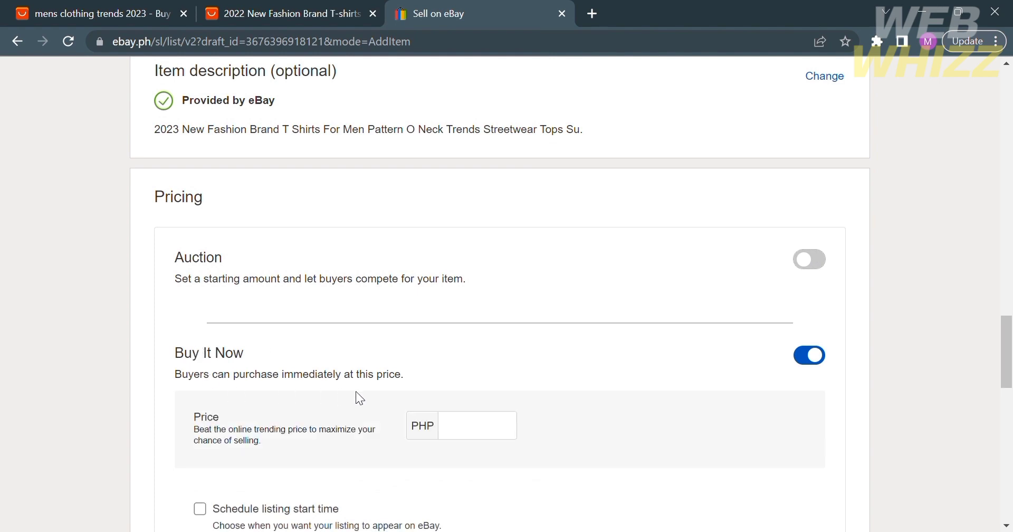
Step: Enter a PHP 2,000.00 Buy It Now price and enable Quantity set to 15
scroll(356, 392, "down", 3)
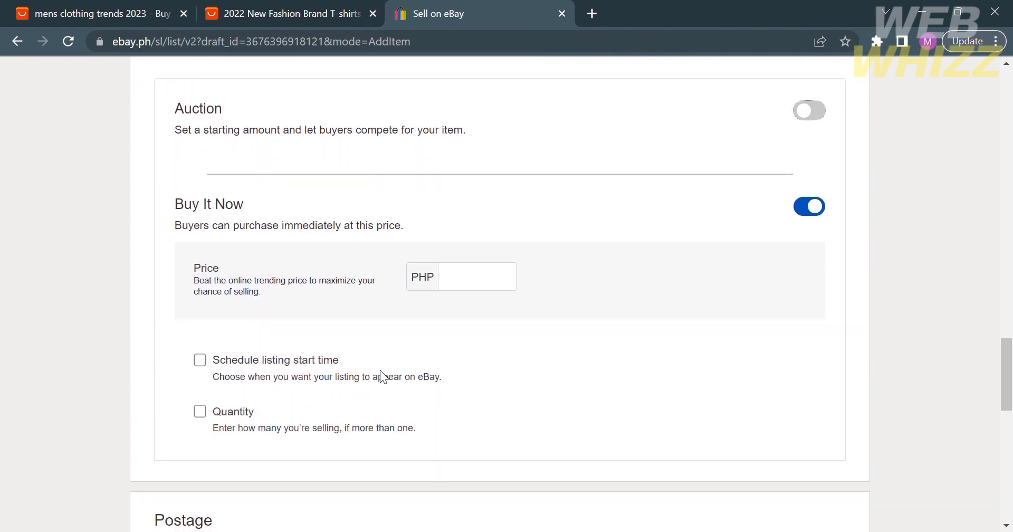
left_click(494, 286)
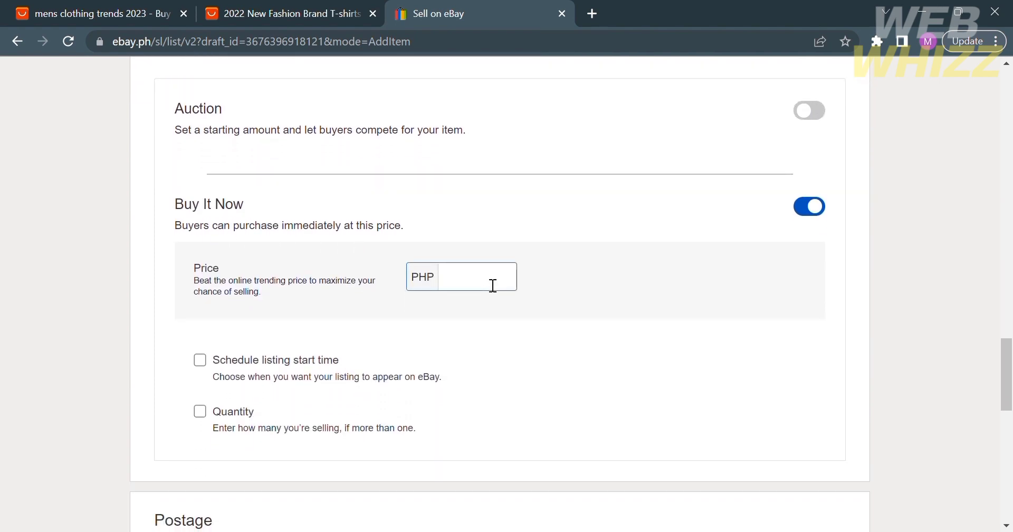
type("2000")
left_click(201, 412)
left_click(268, 476)
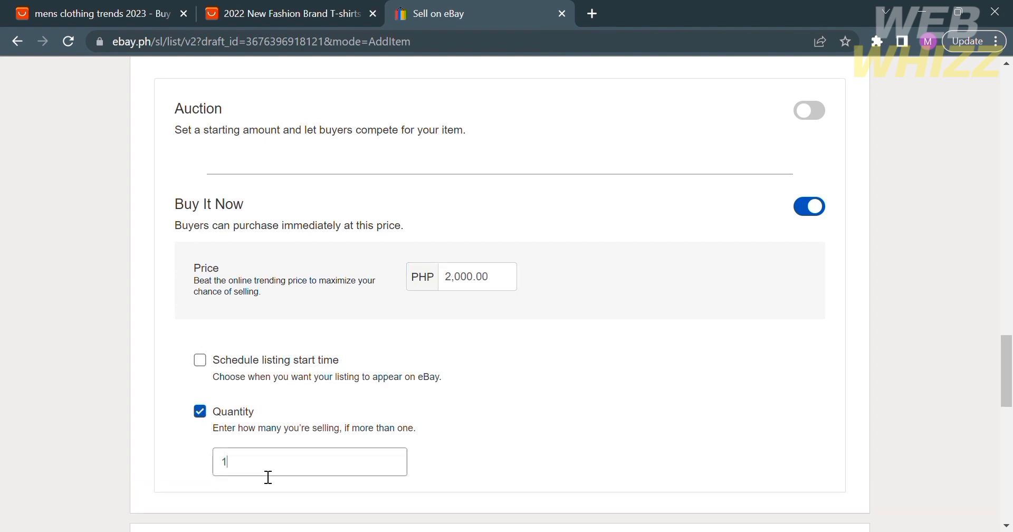
type("5")
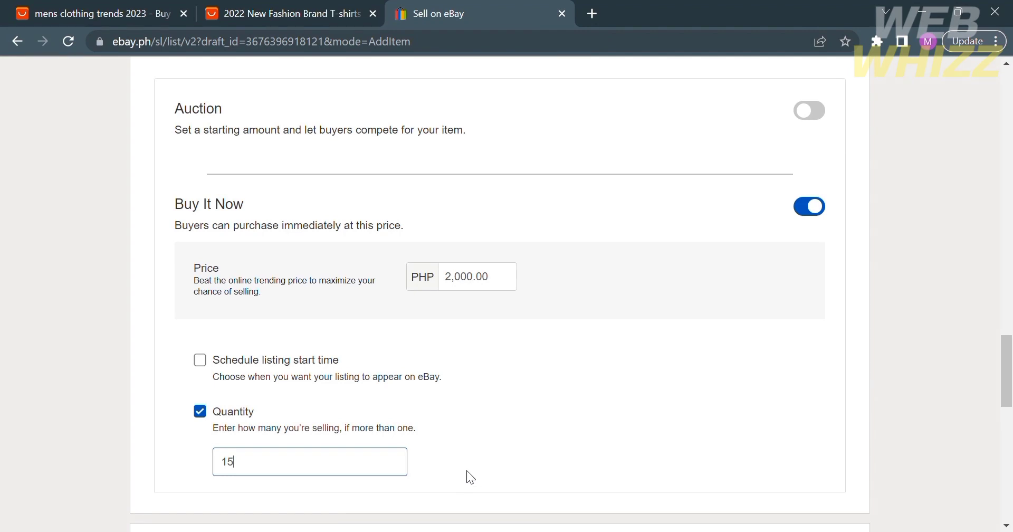
scroll(471, 478, "down", 9)
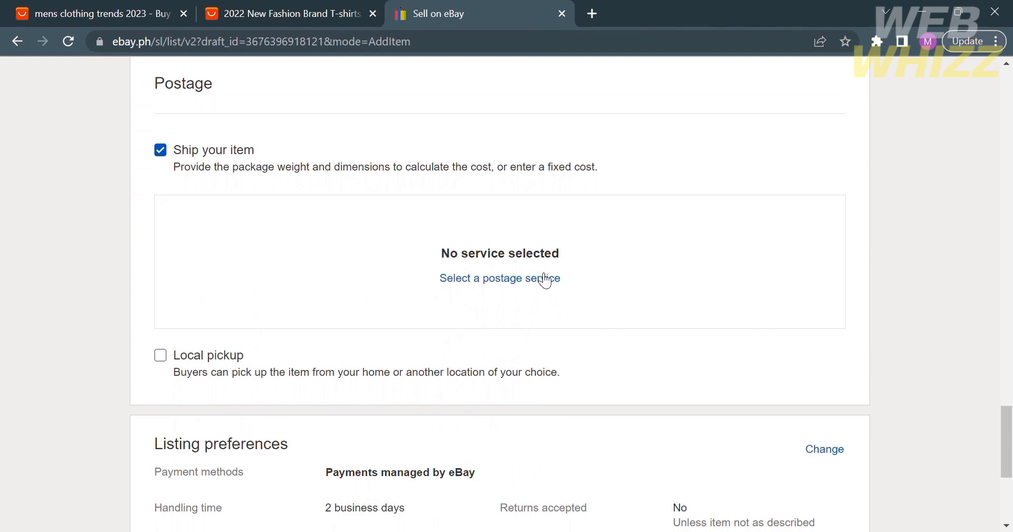
Step: Make local pickup the delivery option and untick Ship your item
left_click(162, 356)
left_click(162, 355)
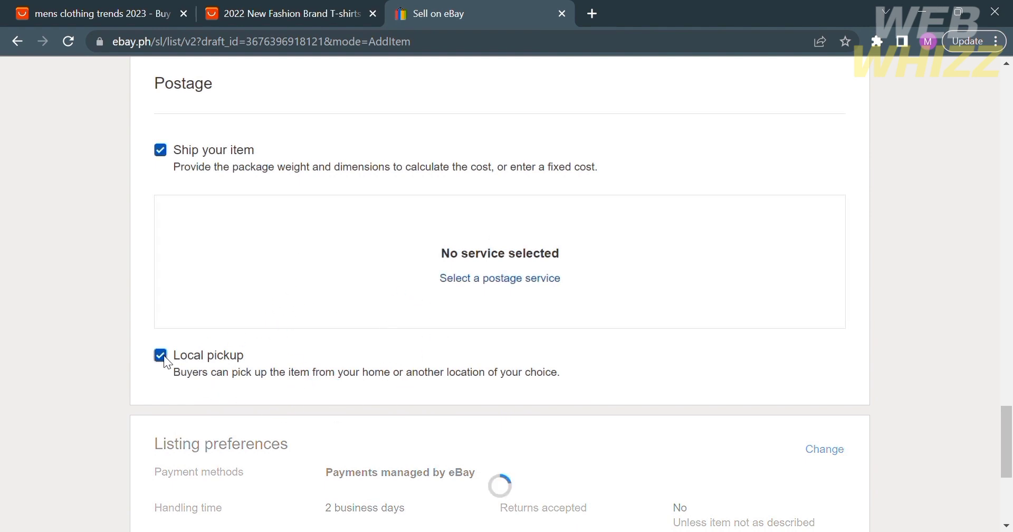
left_click(160, 150)
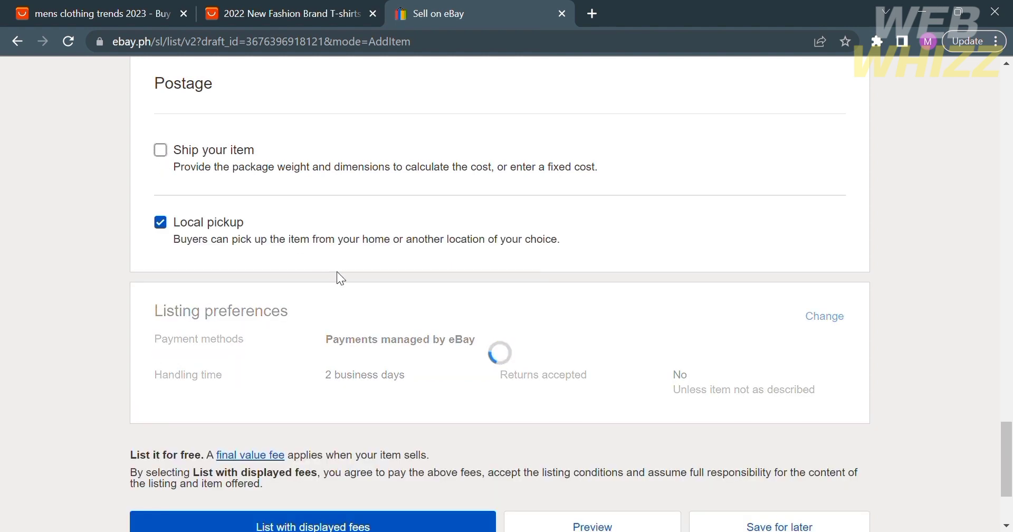
Step: Look over the completed form and open the listing preview
scroll(338, 273, "down", 3)
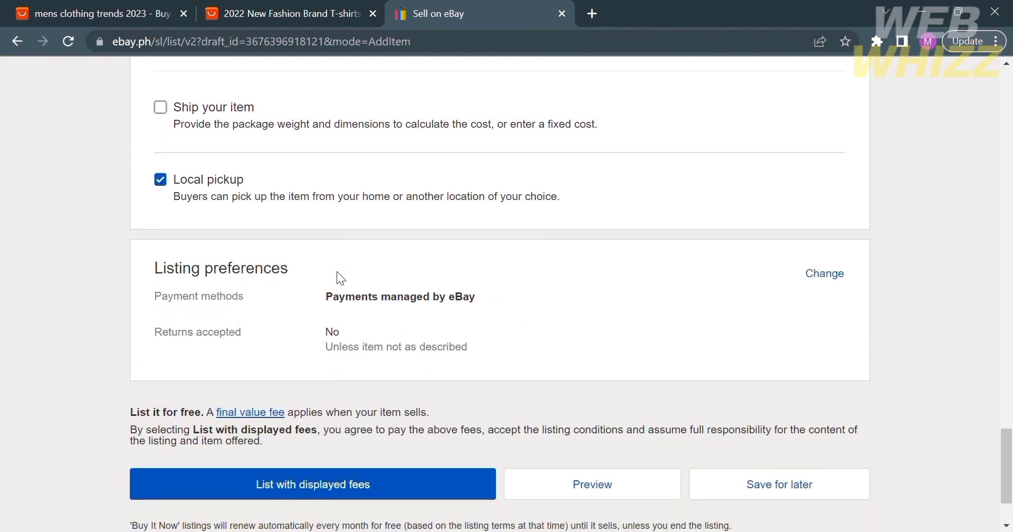
scroll(337, 273, "up", 2)
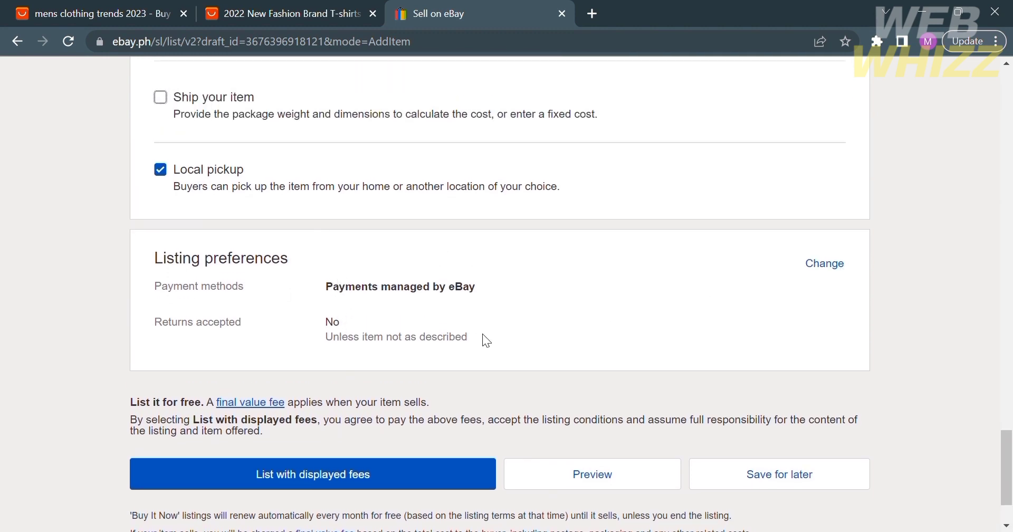
scroll(698, 395, "down", 2)
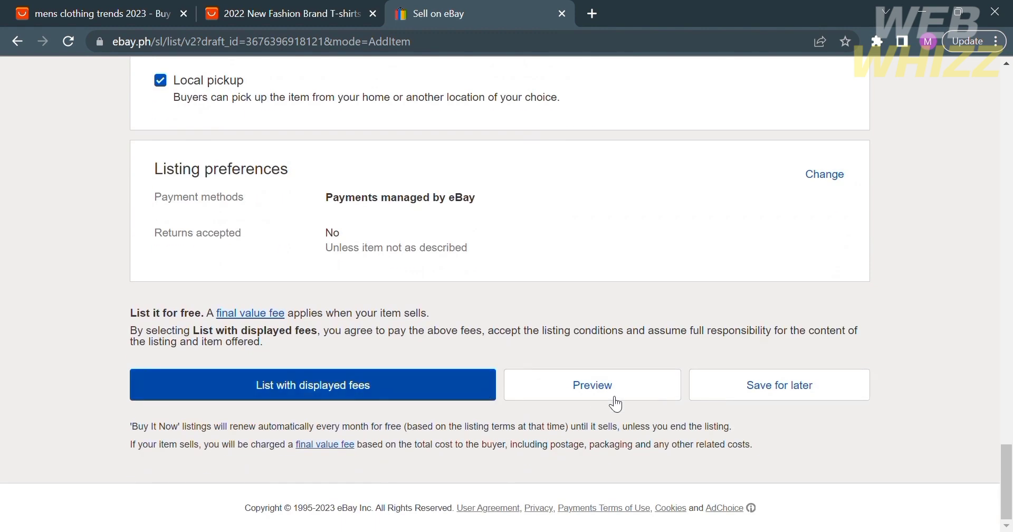
scroll(661, 407, "up", 1)
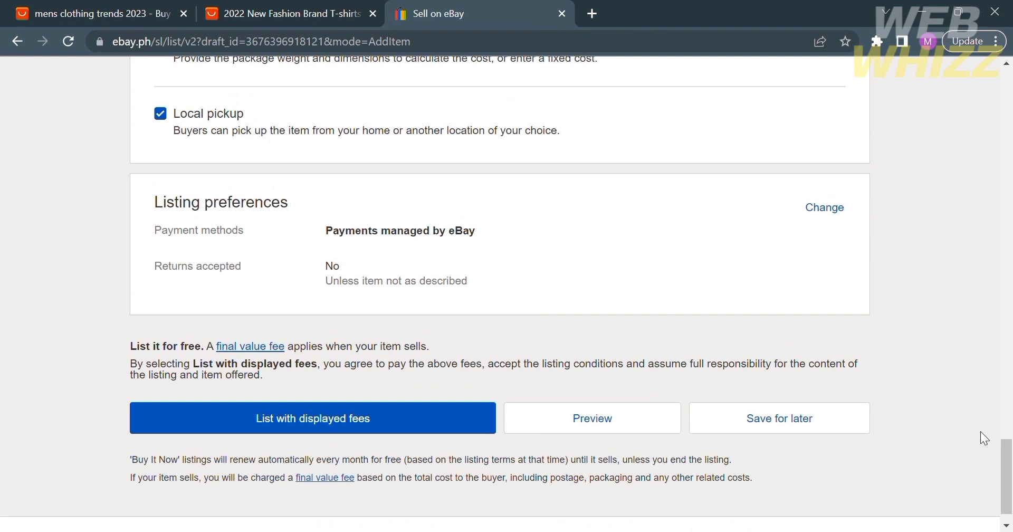
left_click(574, 428)
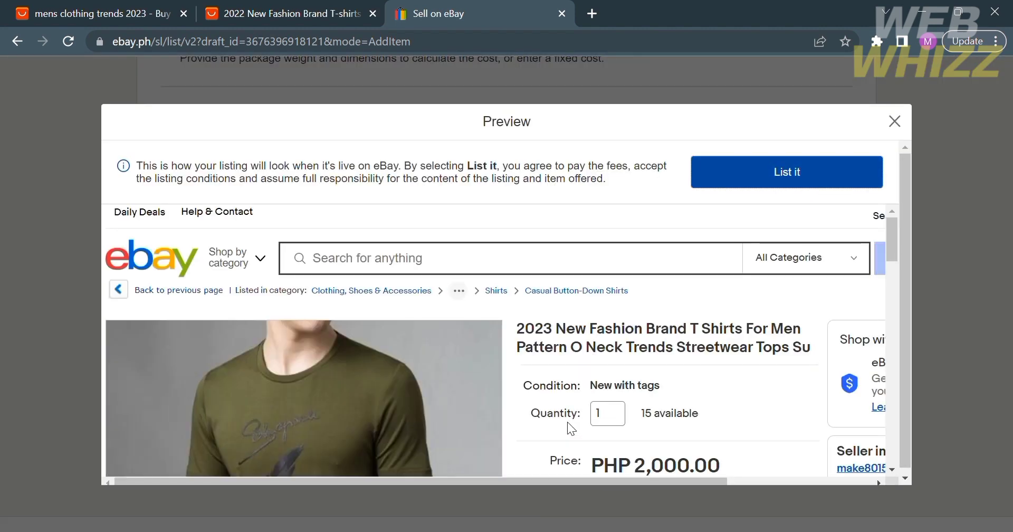
Step: Scroll the preview to check the photo, PHP 2,000.00, 15 available, Google Pay, no returns
scroll(454, 388, "down", 1)
scroll(455, 387, "down", 3)
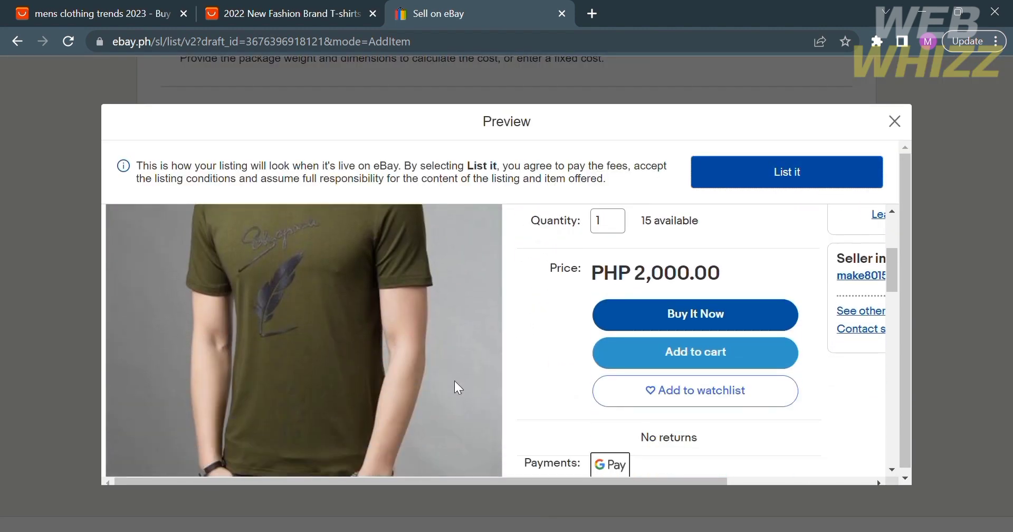
scroll(455, 387, "down", 4)
scroll(455, 382, "up", 3)
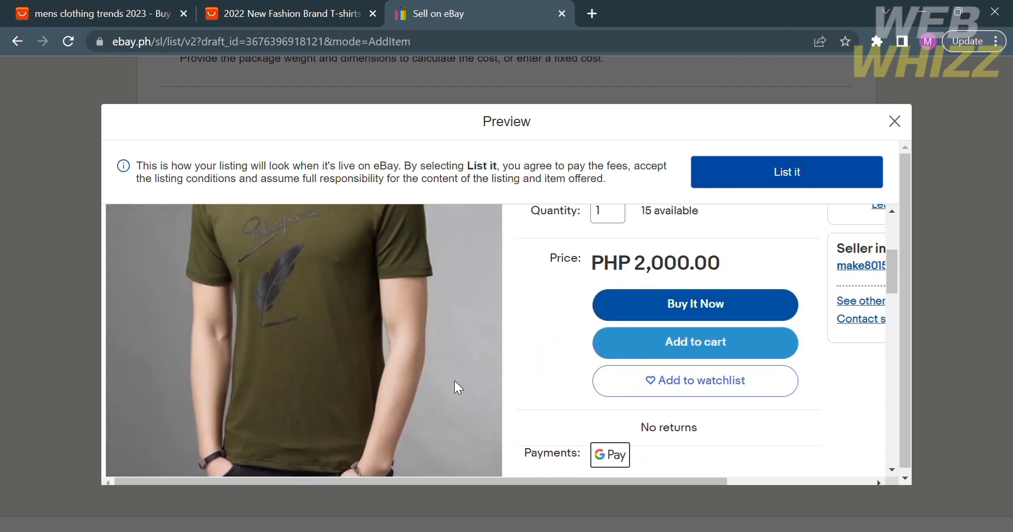
scroll(454, 381, "up", 4)
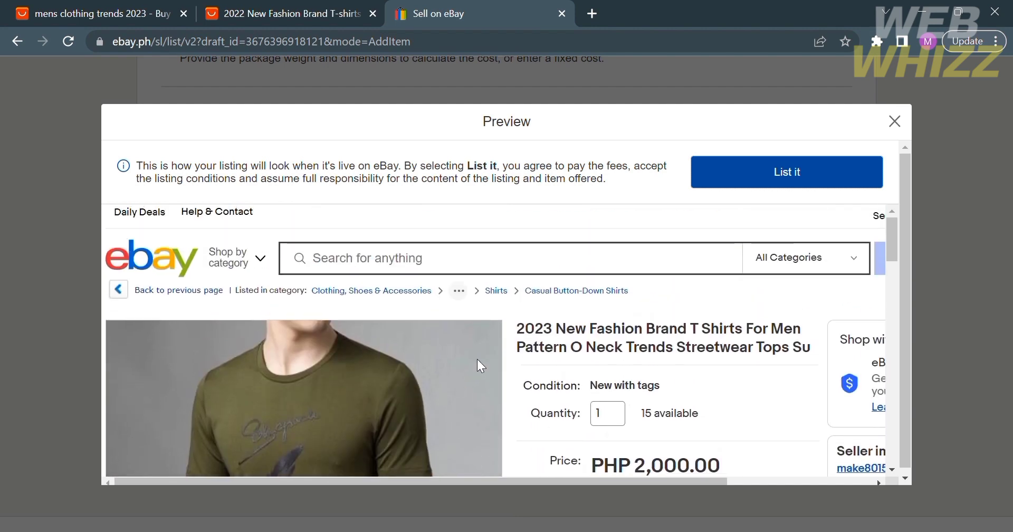
scroll(580, 397, "down", 1)
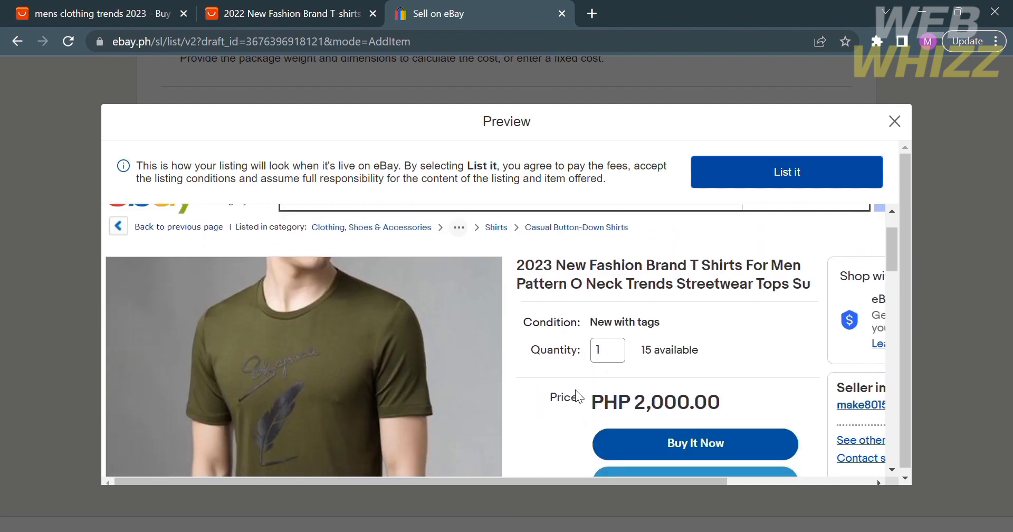
scroll(531, 270, "down", 2)
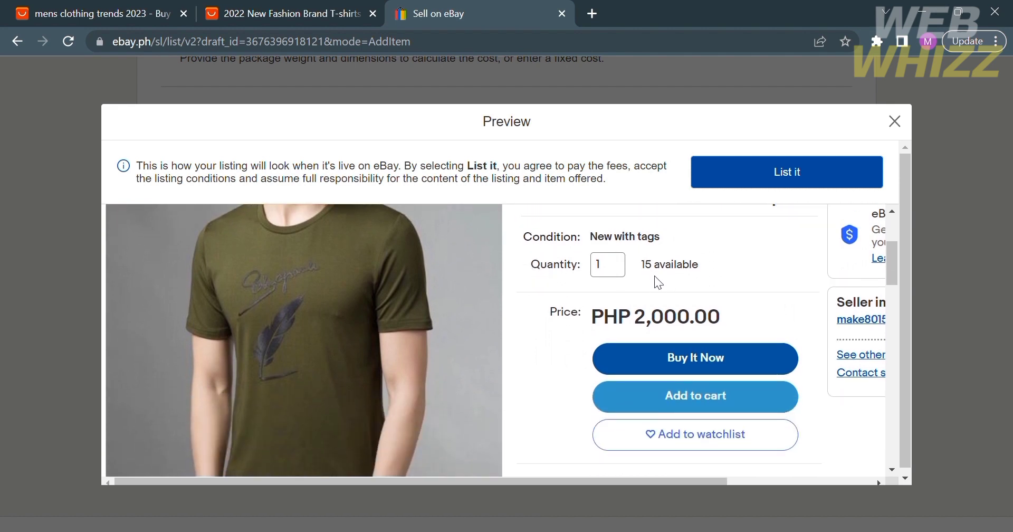
scroll(719, 367, "down", 2)
scroll(718, 364, "down", 1)
scroll(718, 364, "up", 5)
scroll(718, 364, "down", 2)
scroll(721, 370, "down", 4)
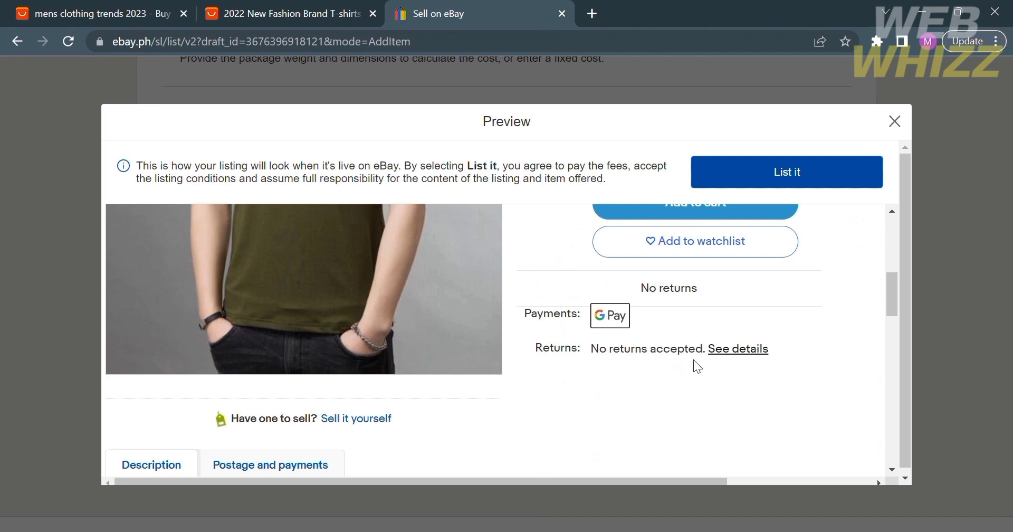
scroll(693, 360, "up", 3)
scroll(694, 360, "up", 2)
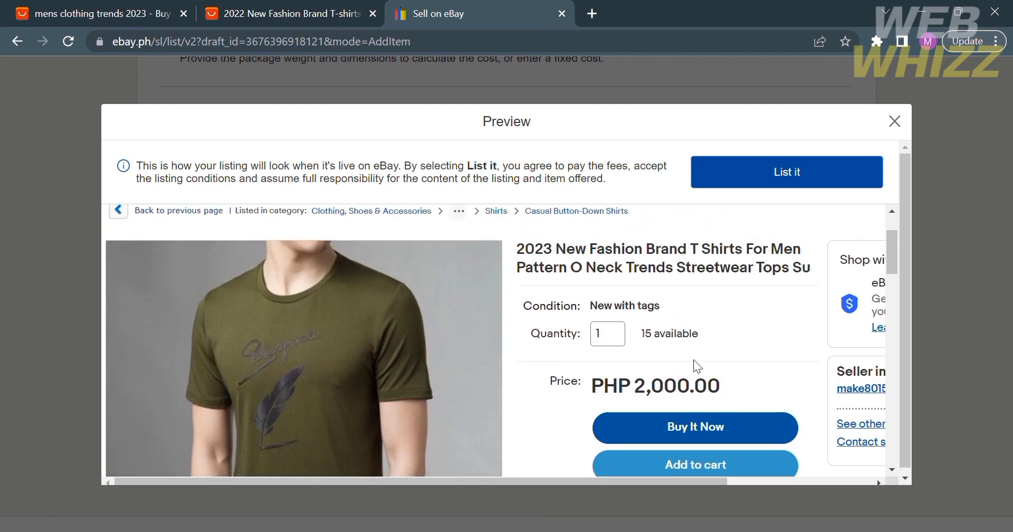
scroll(694, 359, "right", 3)
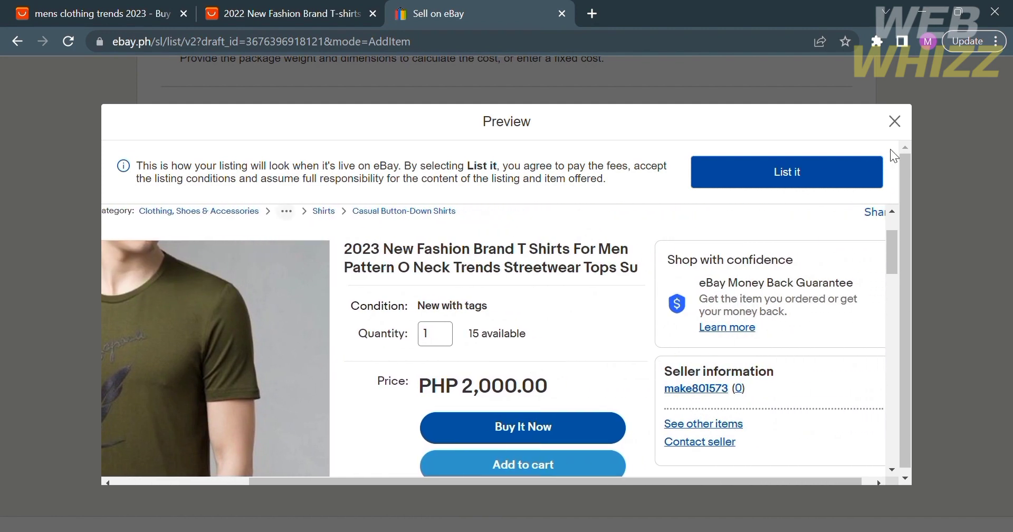
scroll(478, 384, "left", 3)
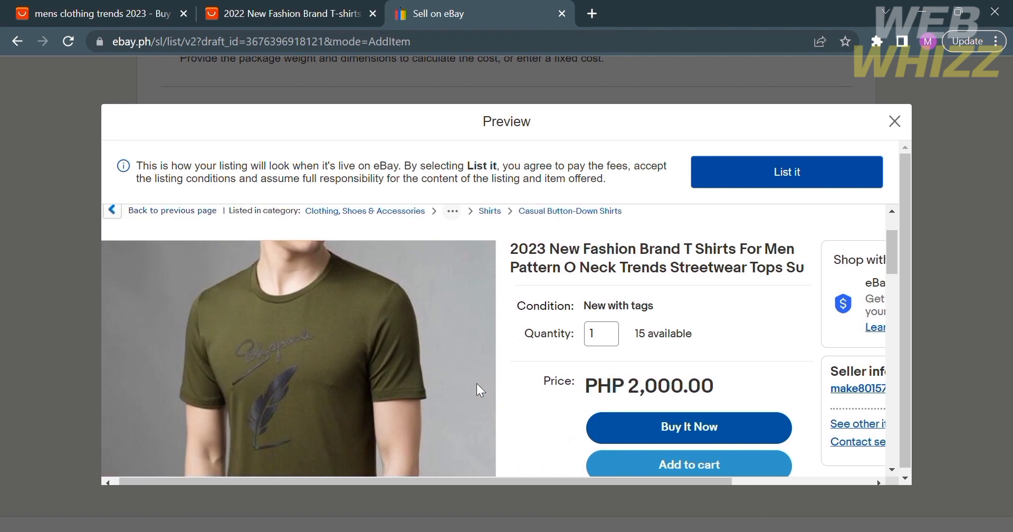
scroll(477, 383, "down", 2)
scroll(334, 334, "down", 2)
scroll(334, 334, "up", 4)
scroll(334, 330, "down", 5)
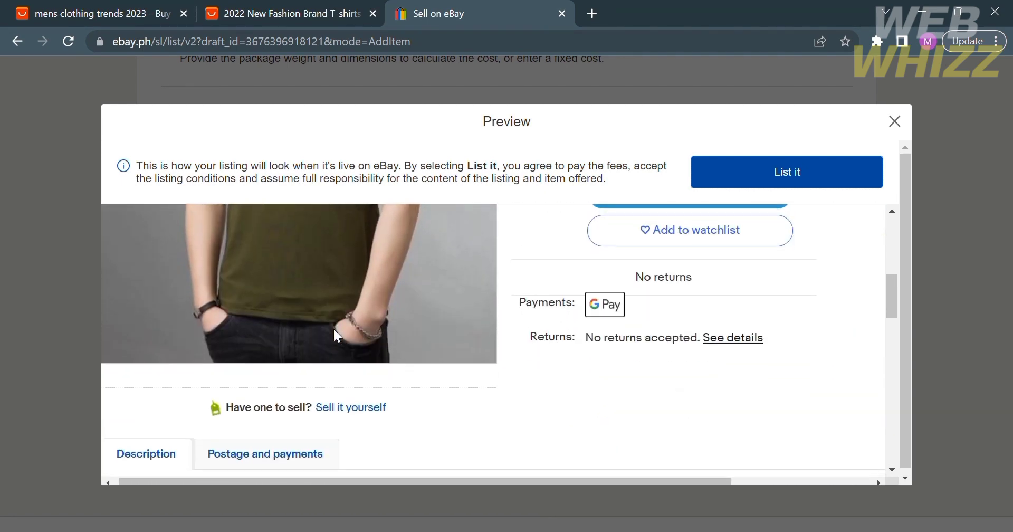